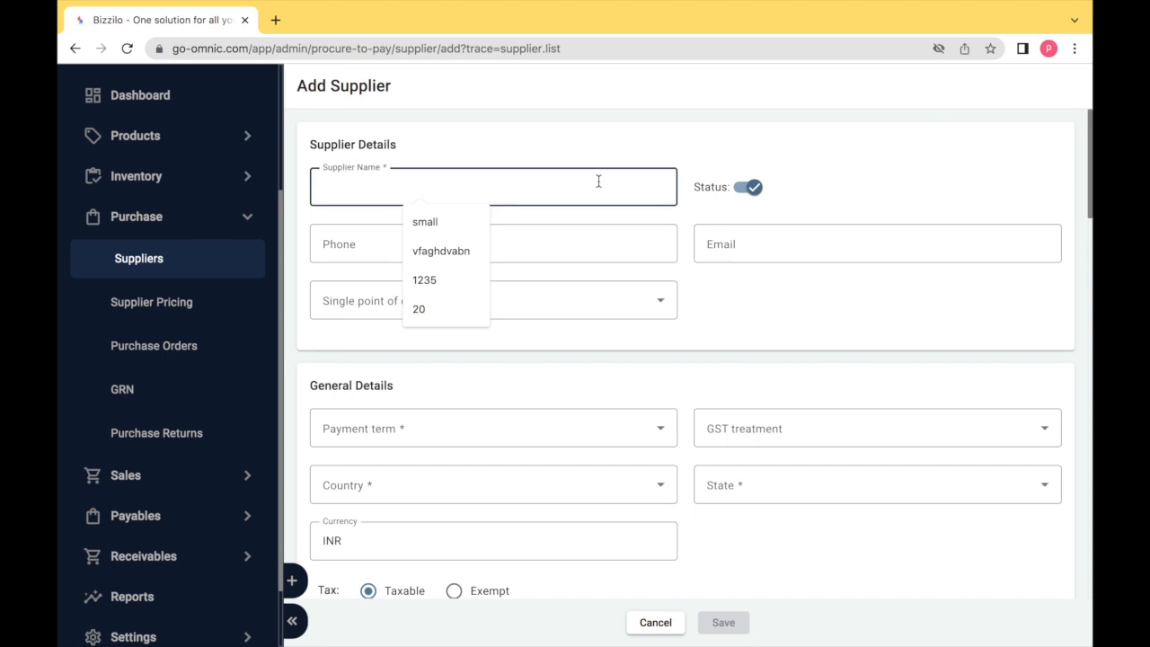
Name the supplier NEW SUPPLIER and enter its phone number
text(SUPPLIER)
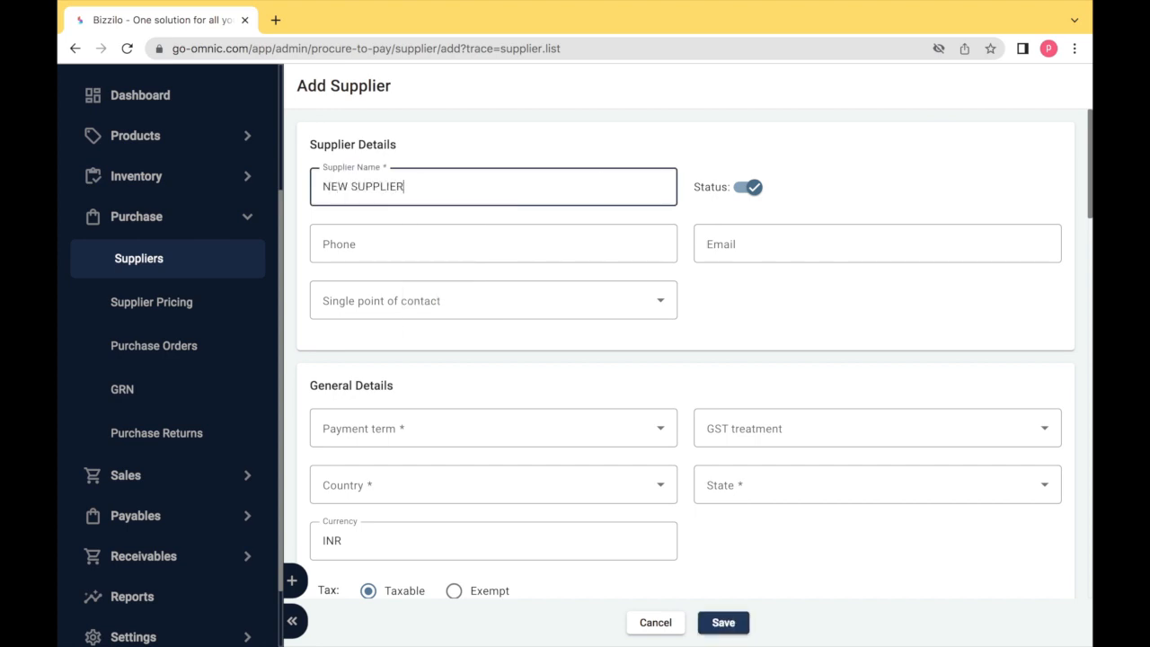
key(Tab)
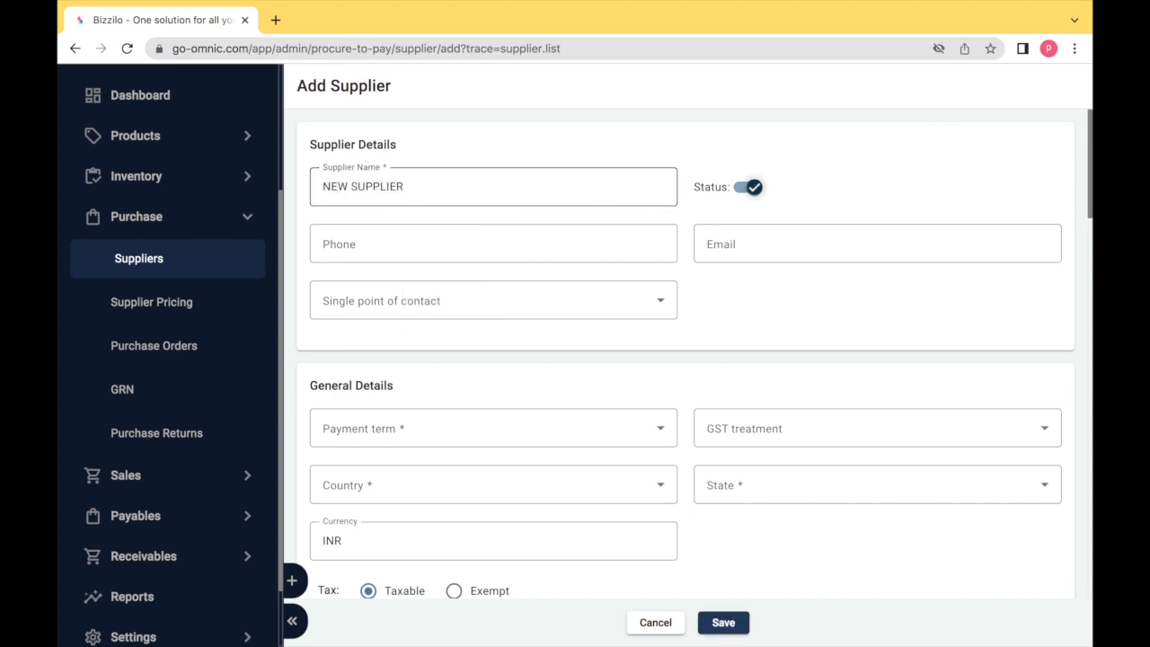
key(Tab)
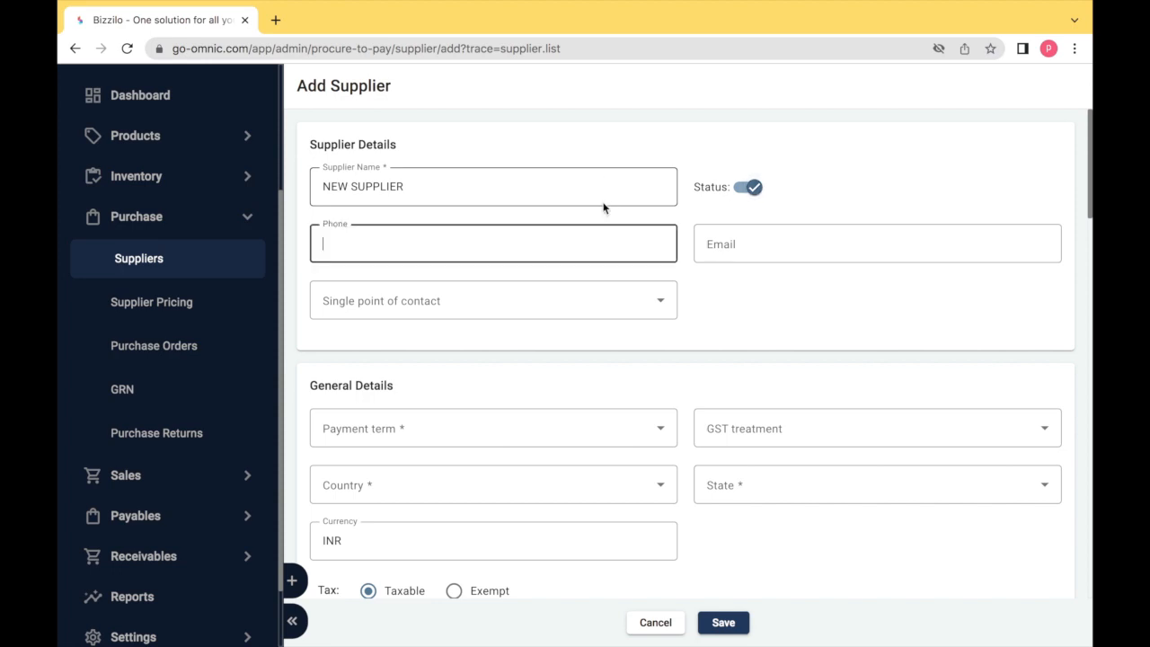
text(9898989876)
key(Tab)
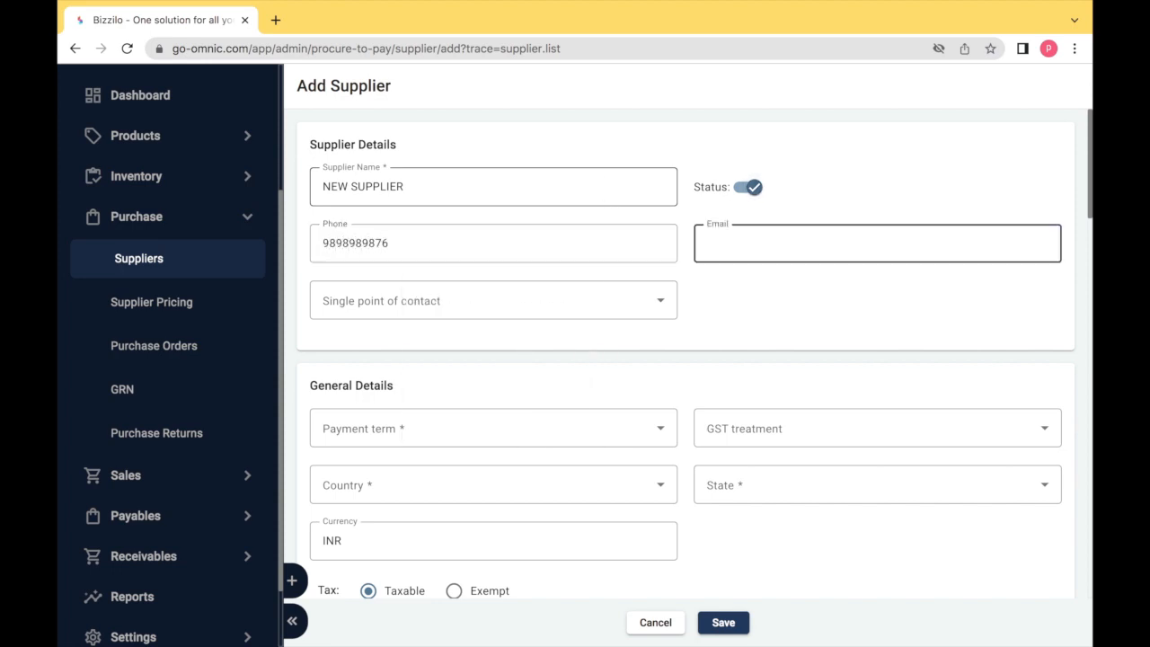
Leave email blank and choose the supplier's single point of contact
key(Tab)
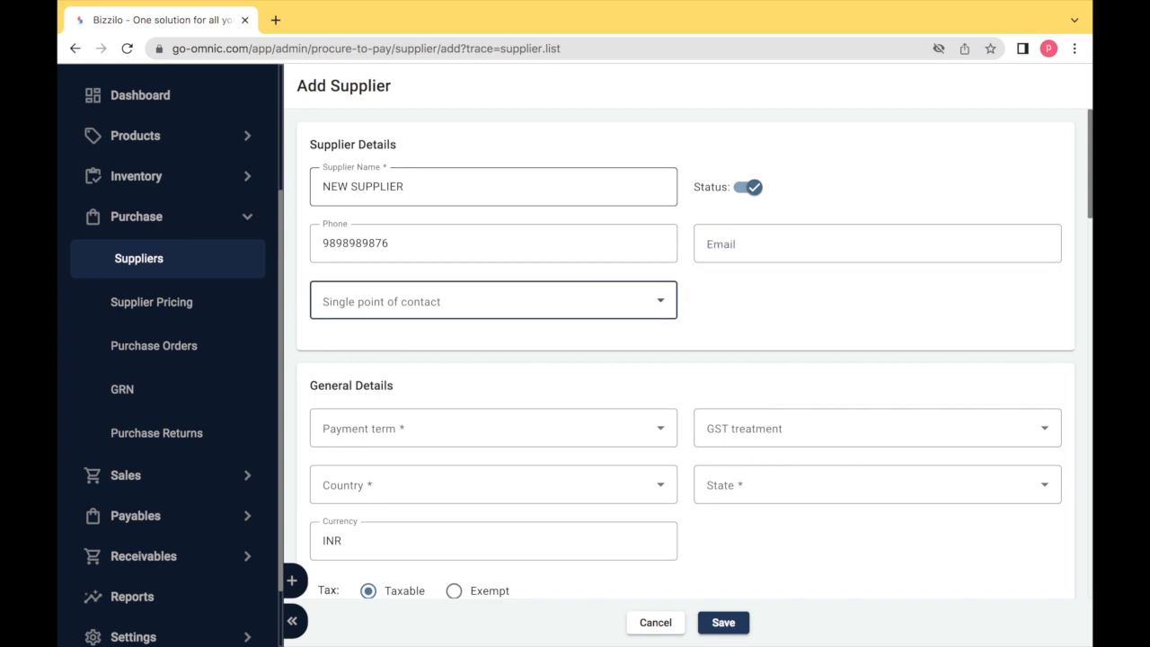
click(559, 305)
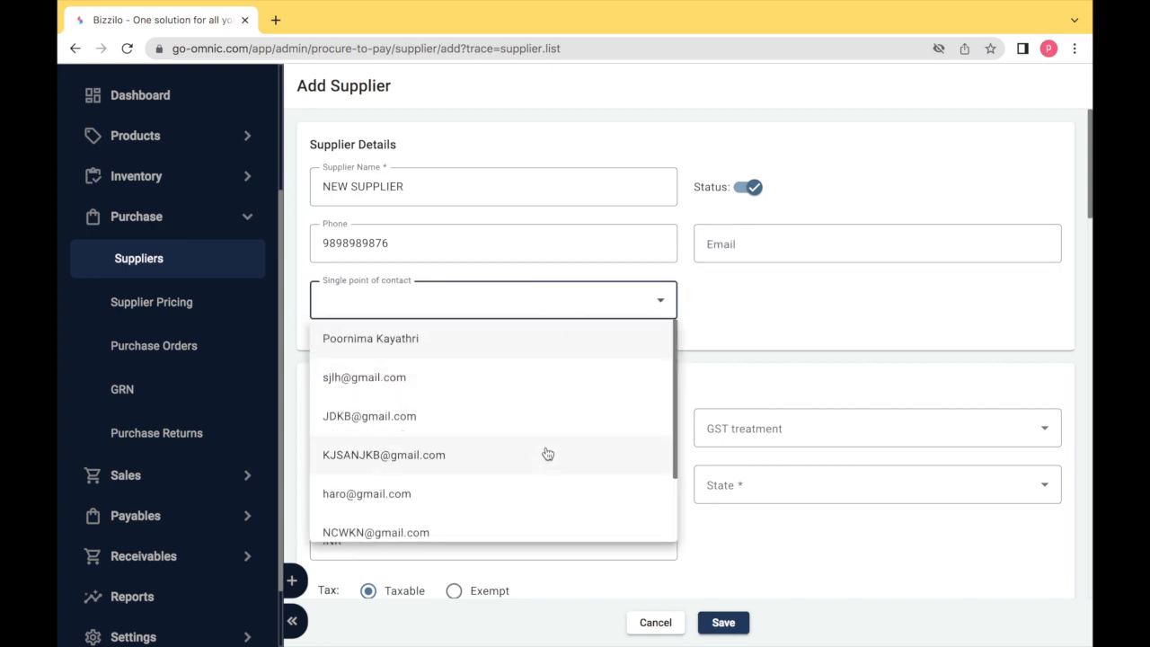
scroll(540, 482, down, 1)
click(485, 522)
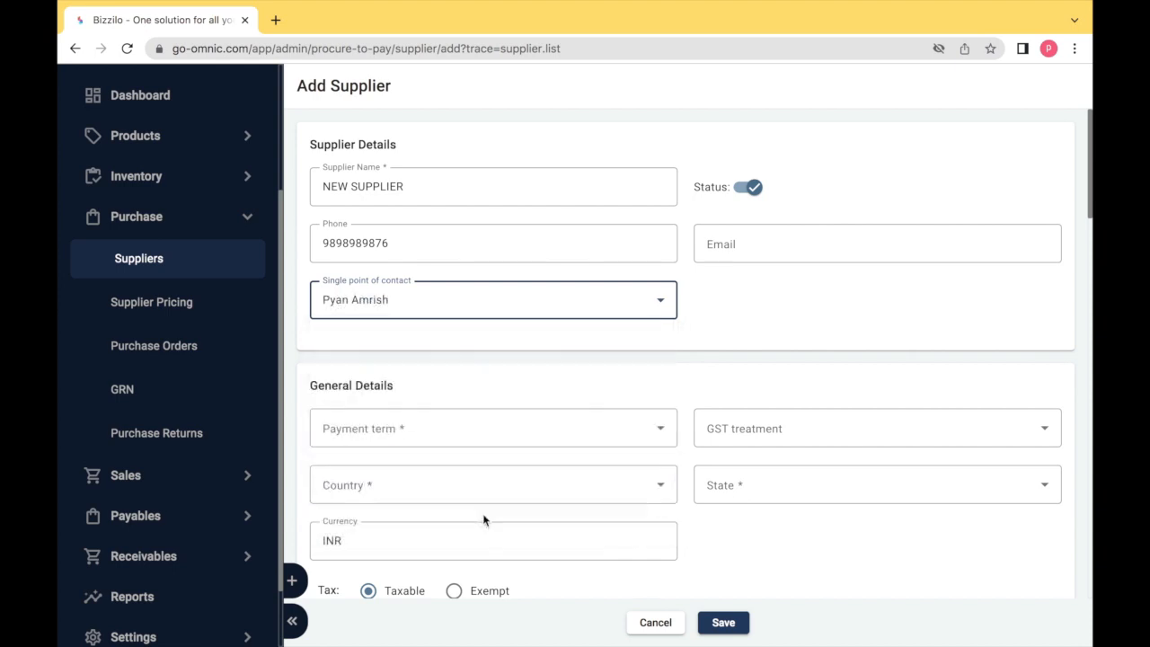
key(Tab)
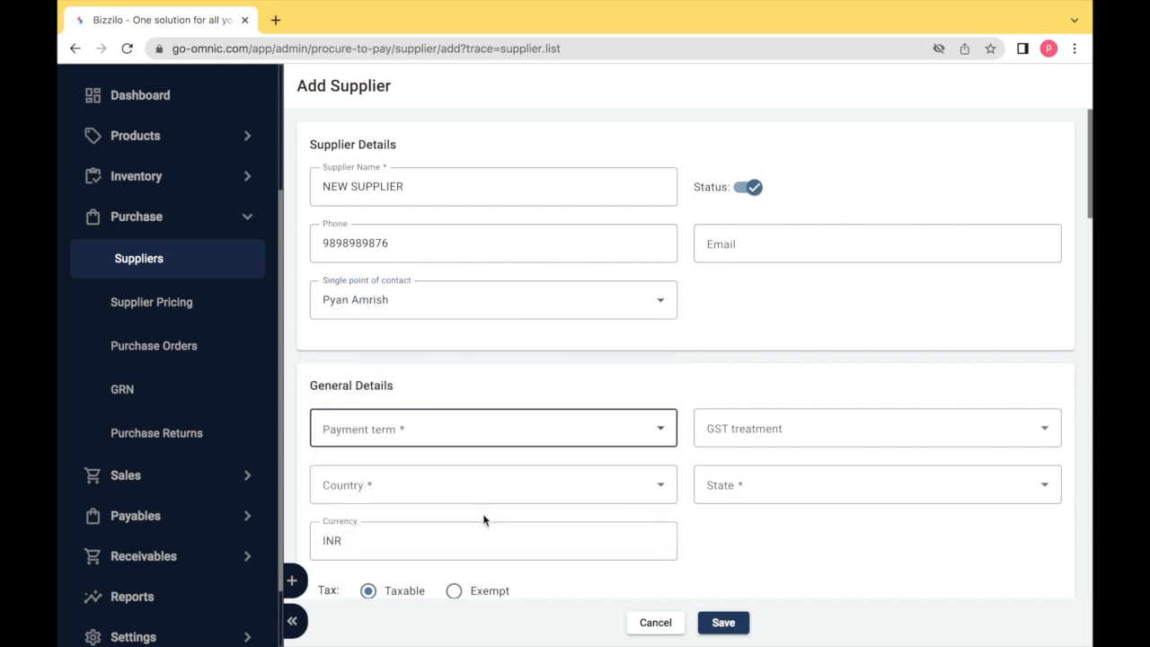
Select Net 30 from the Payment term dropdown
scroll(449, 440, down, 3)
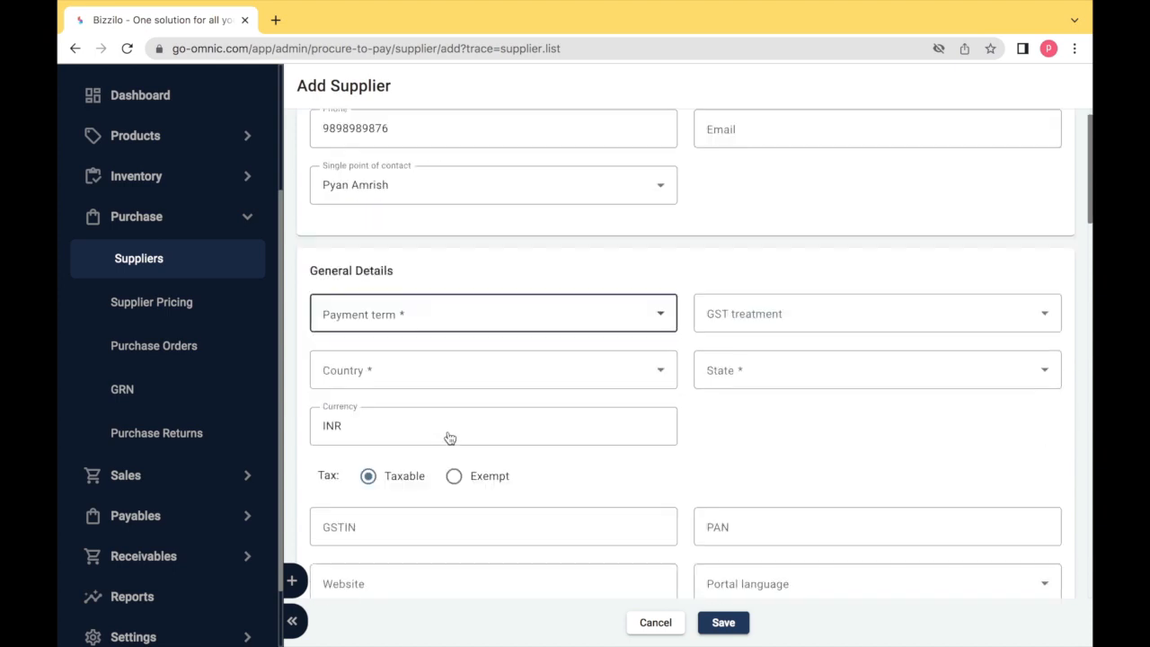
click(424, 211)
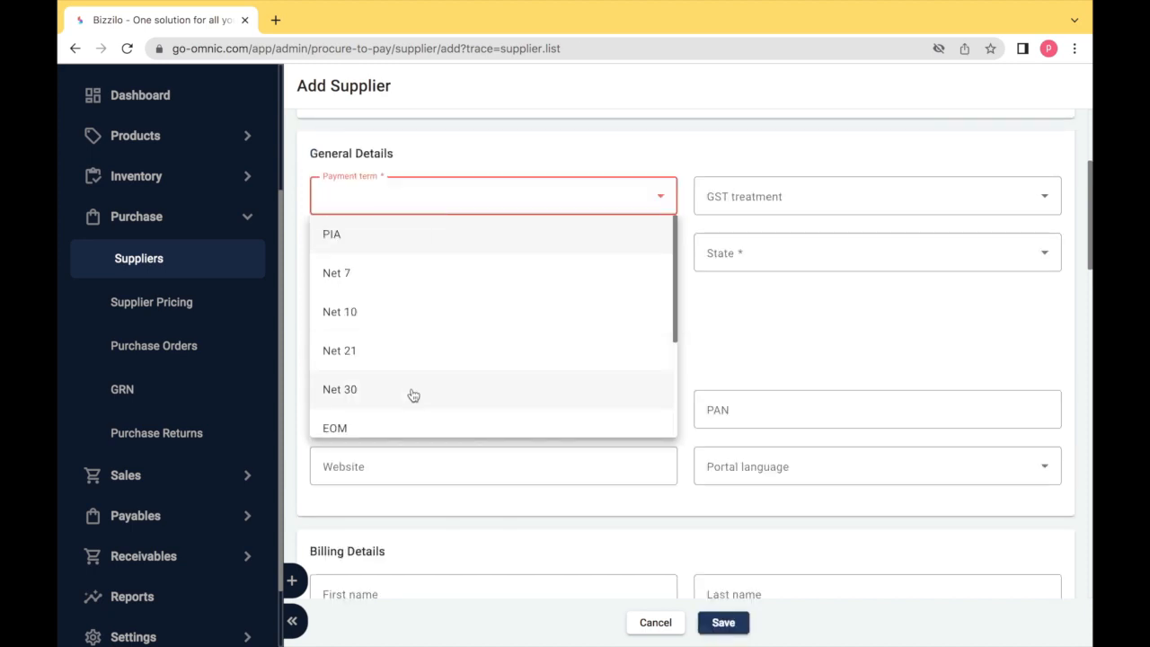
click(410, 393)
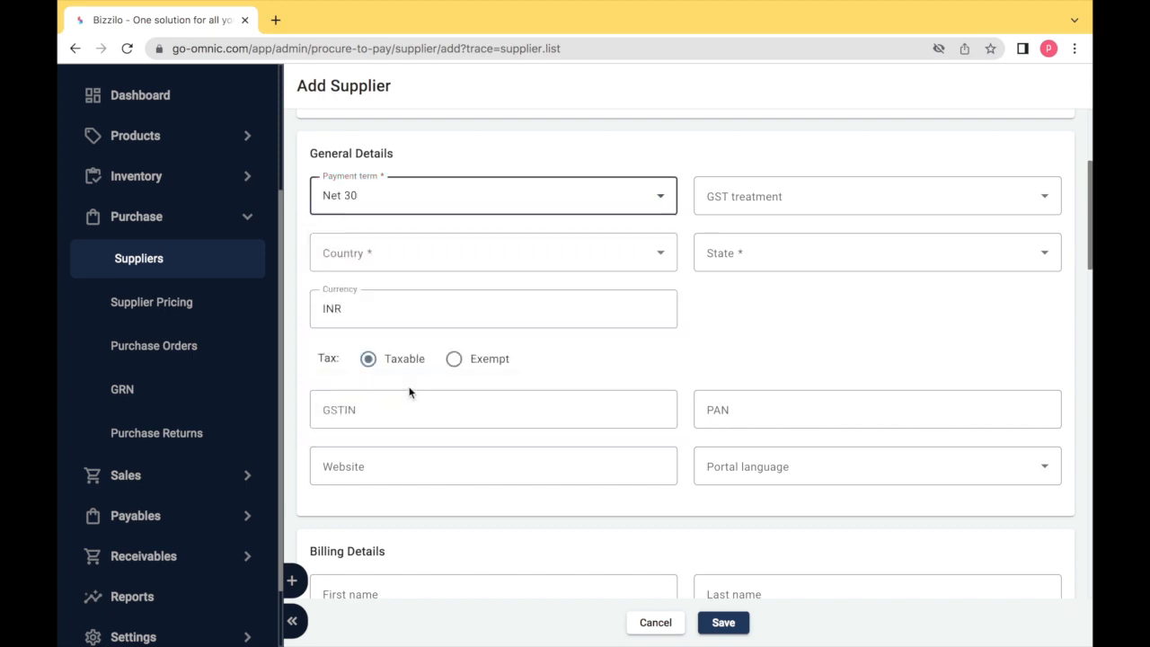
key(Tab)
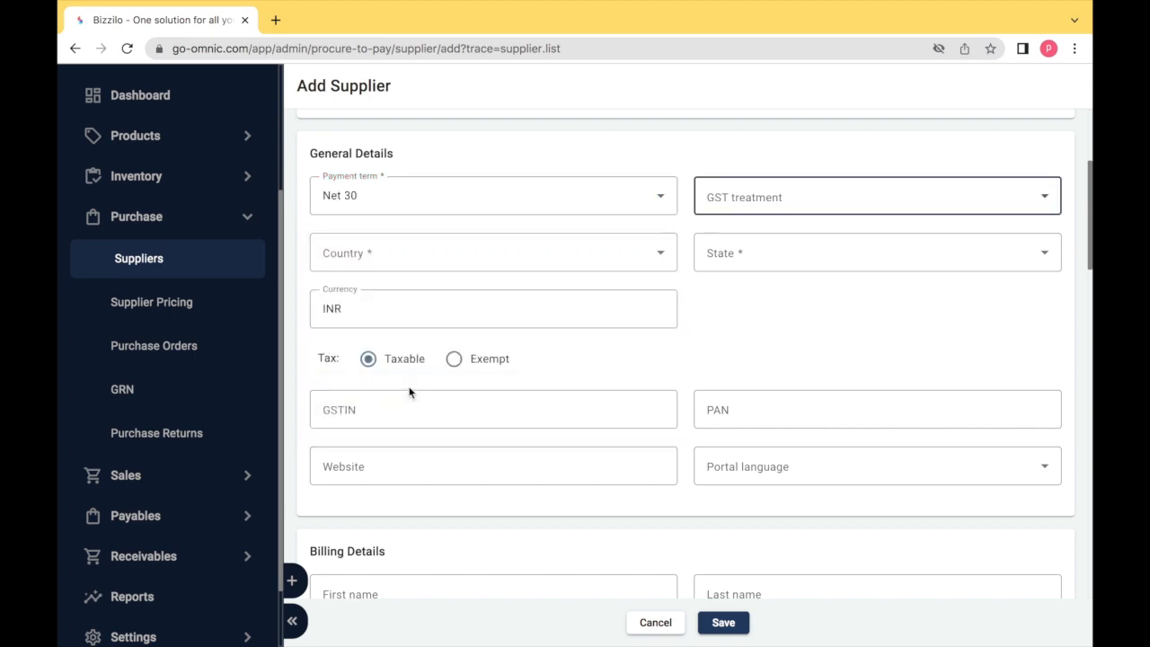
Set the GST treatment to Unregistered
click(748, 194)
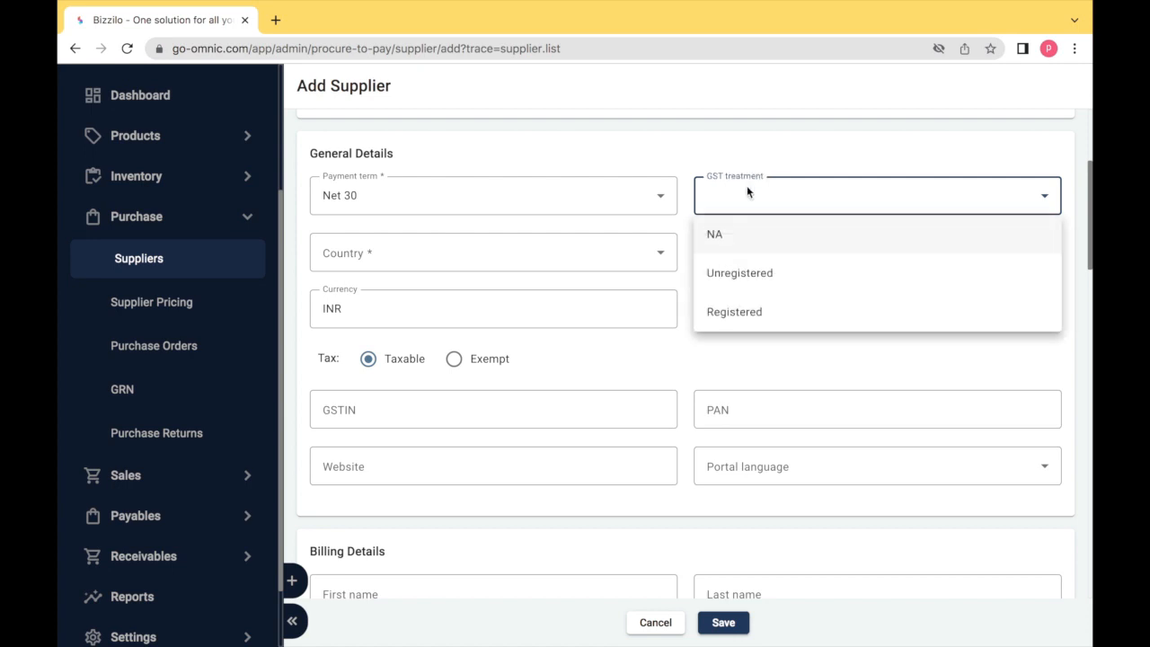
click(768, 281)
key(Tab)
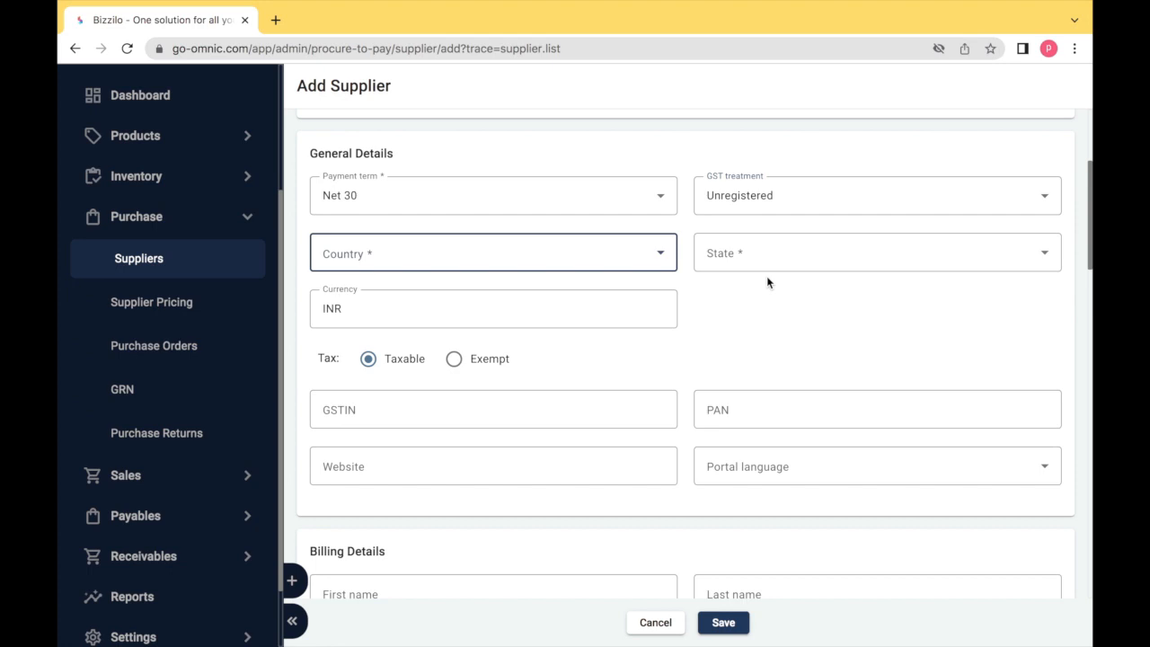
Set the country to India and the state to Tamil Nadu, leaving currency as is
click(643, 263)
click(628, 290)
key(Tab)
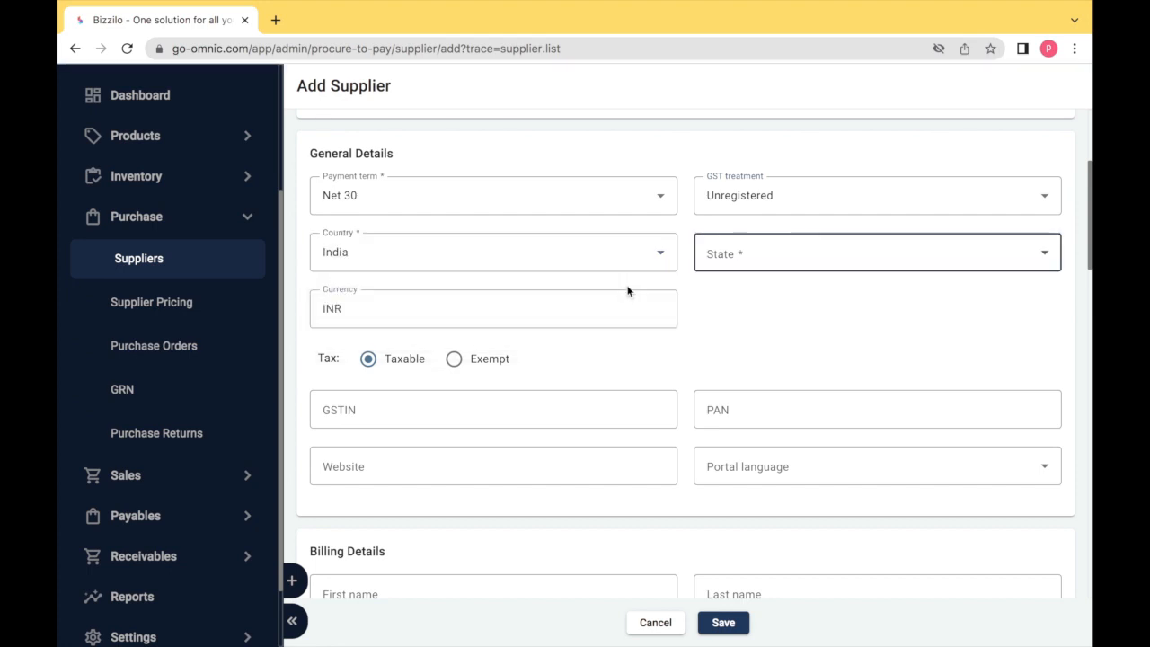
click(757, 243)
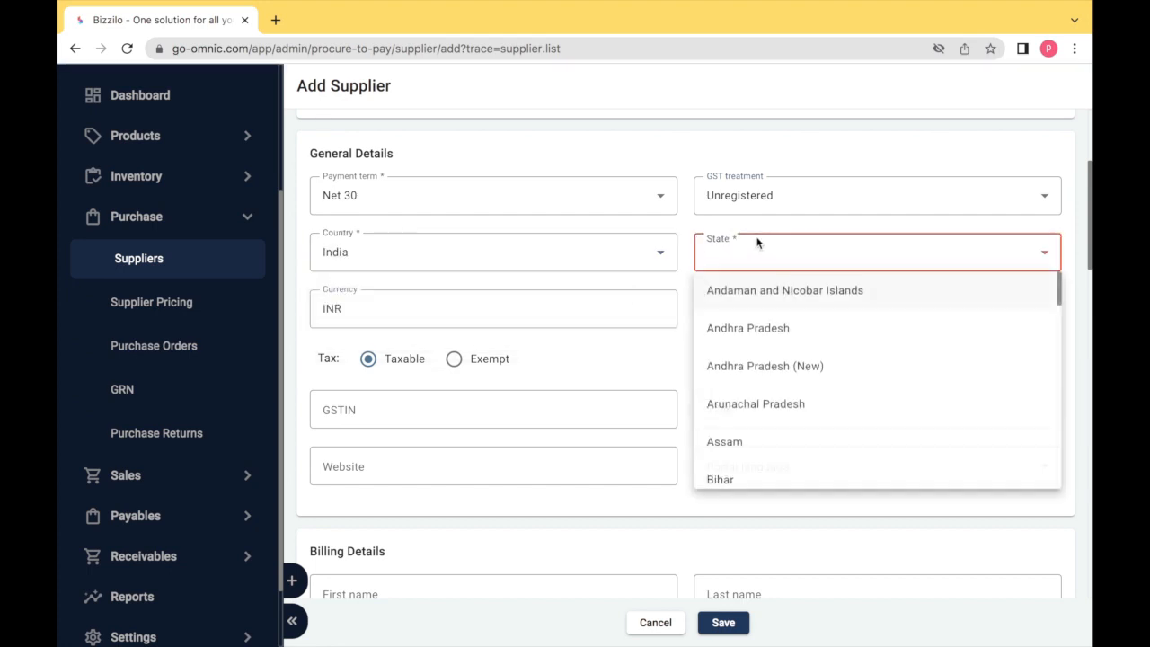
key(t)
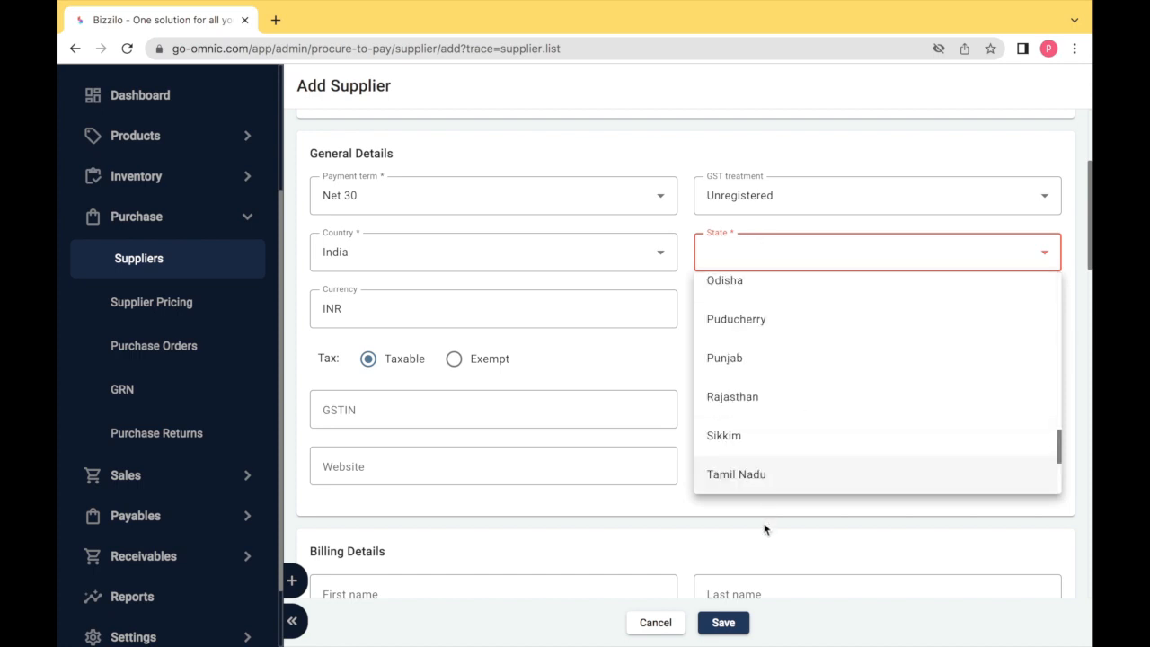
click(760, 476)
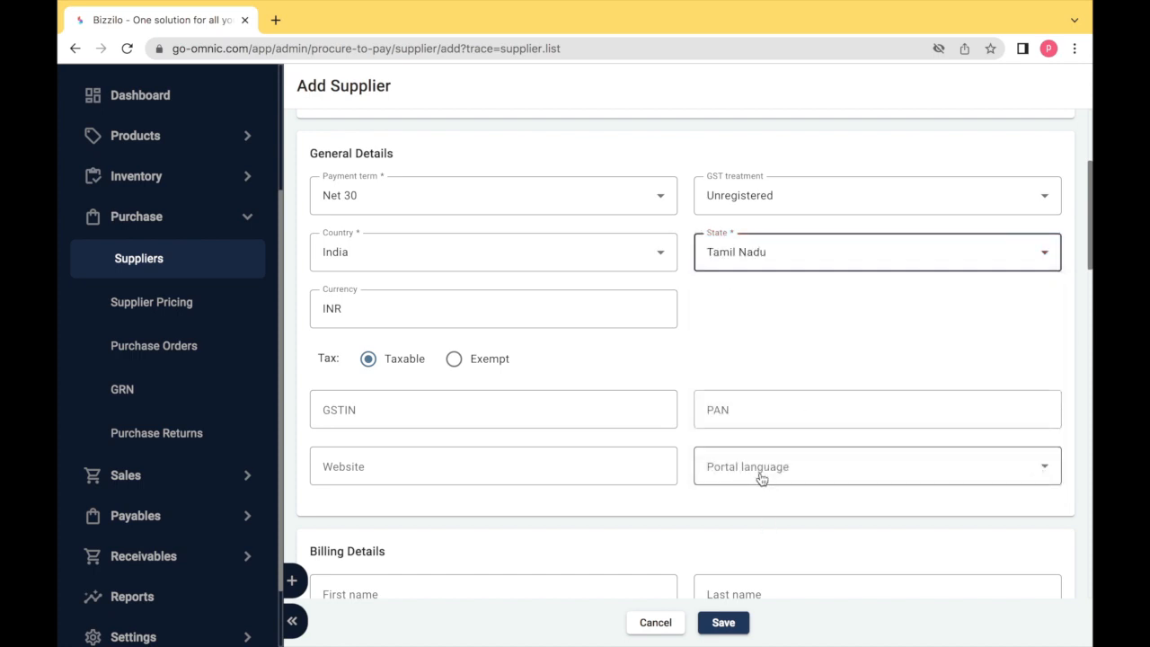
key(Tab)
key(Tab)
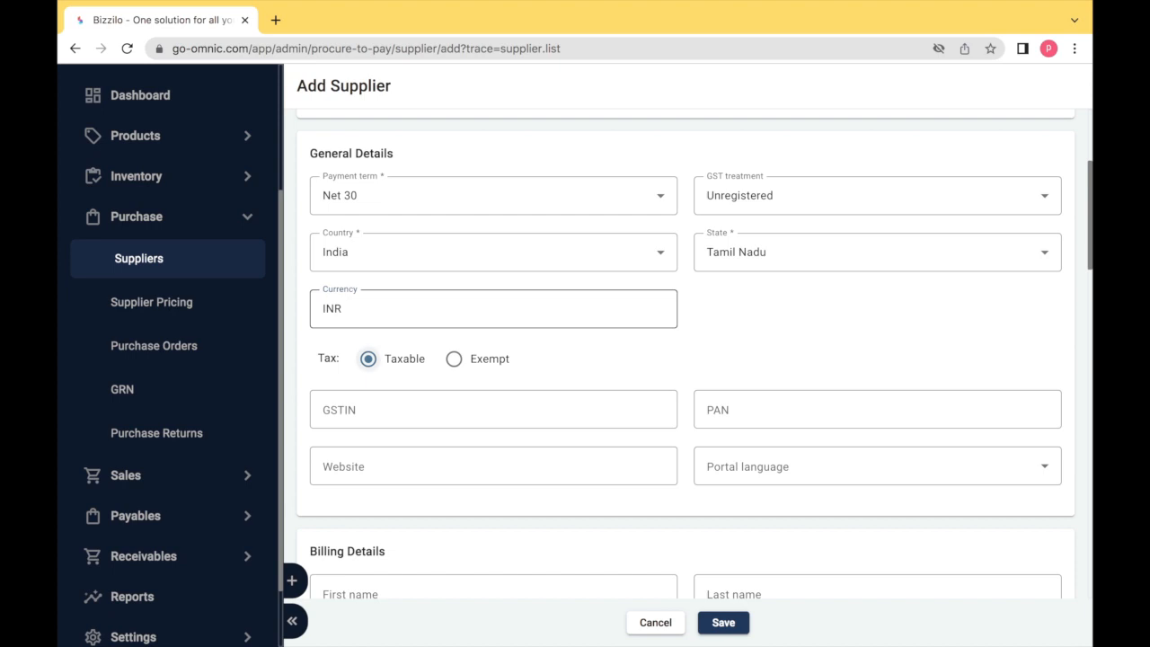
key(Tab)
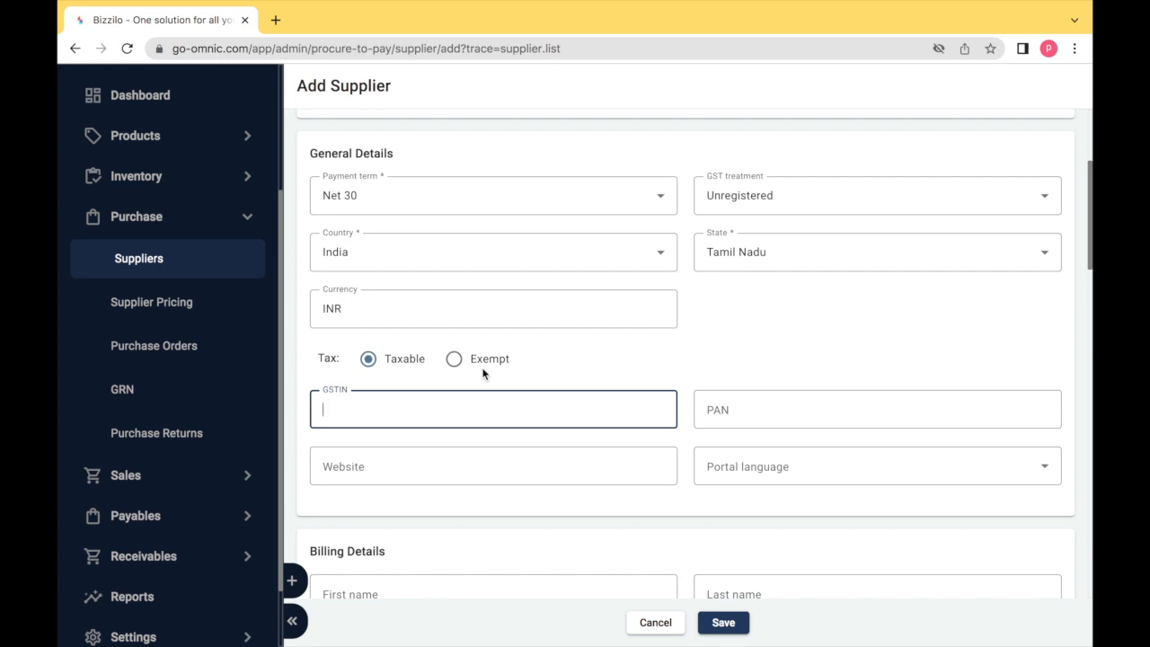
key(Tab)
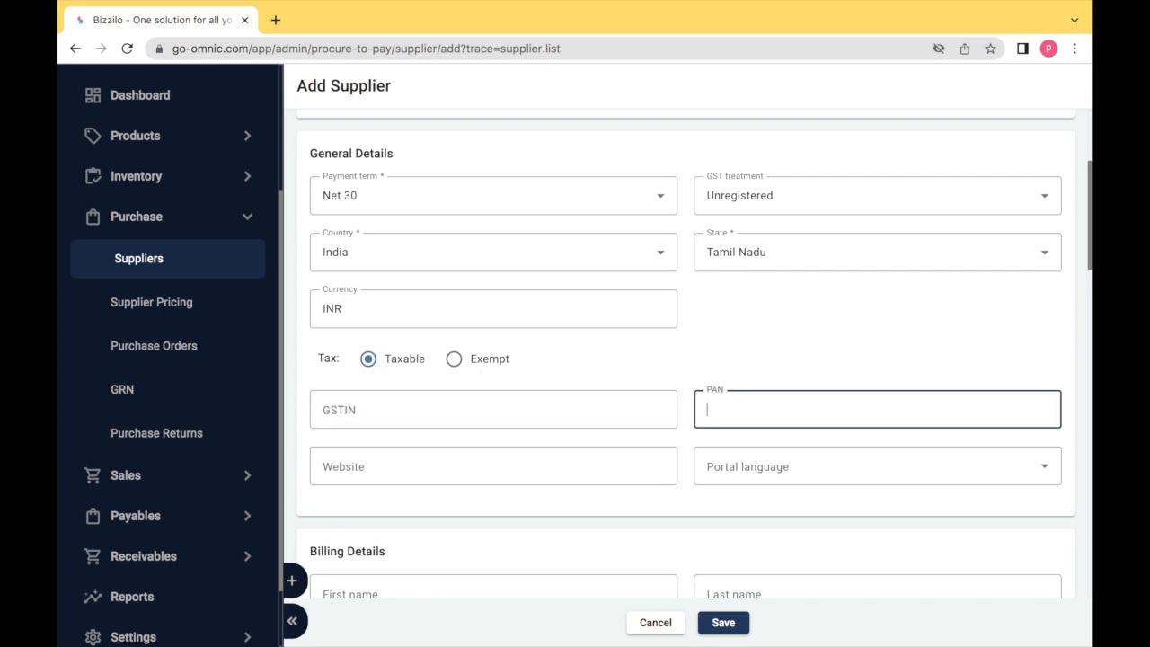
key(Tab)
key(Tab)
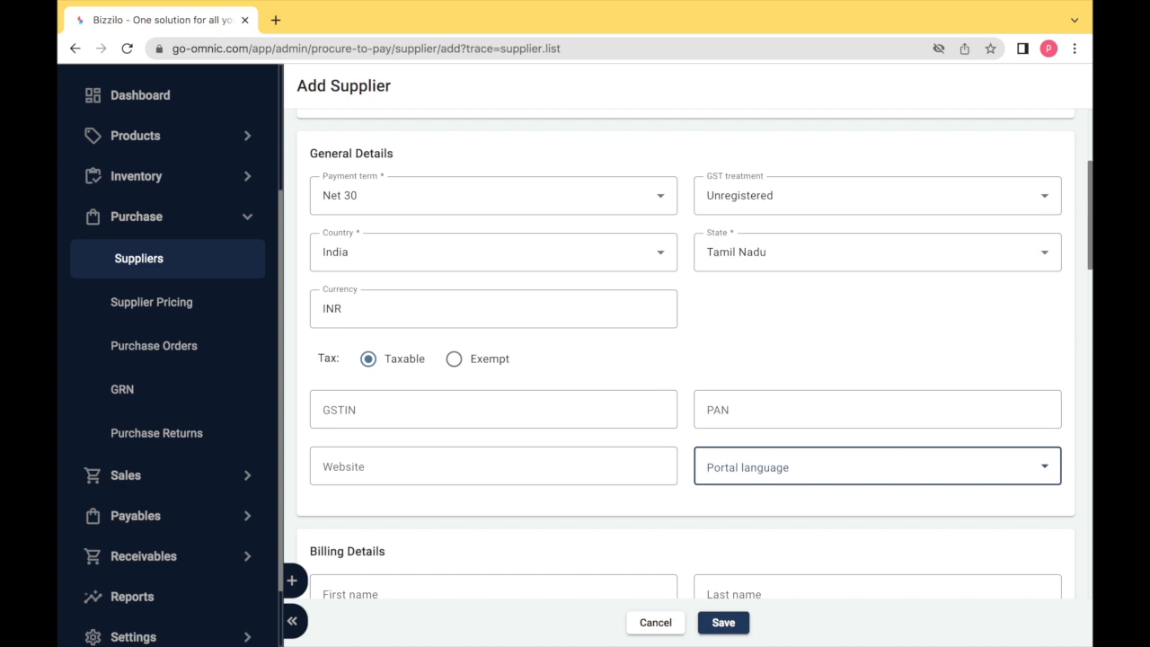
key(Tab)
click(323, 404)
Enter the billing contact's first name and billing phone number
scroll(372, 485, down, 5)
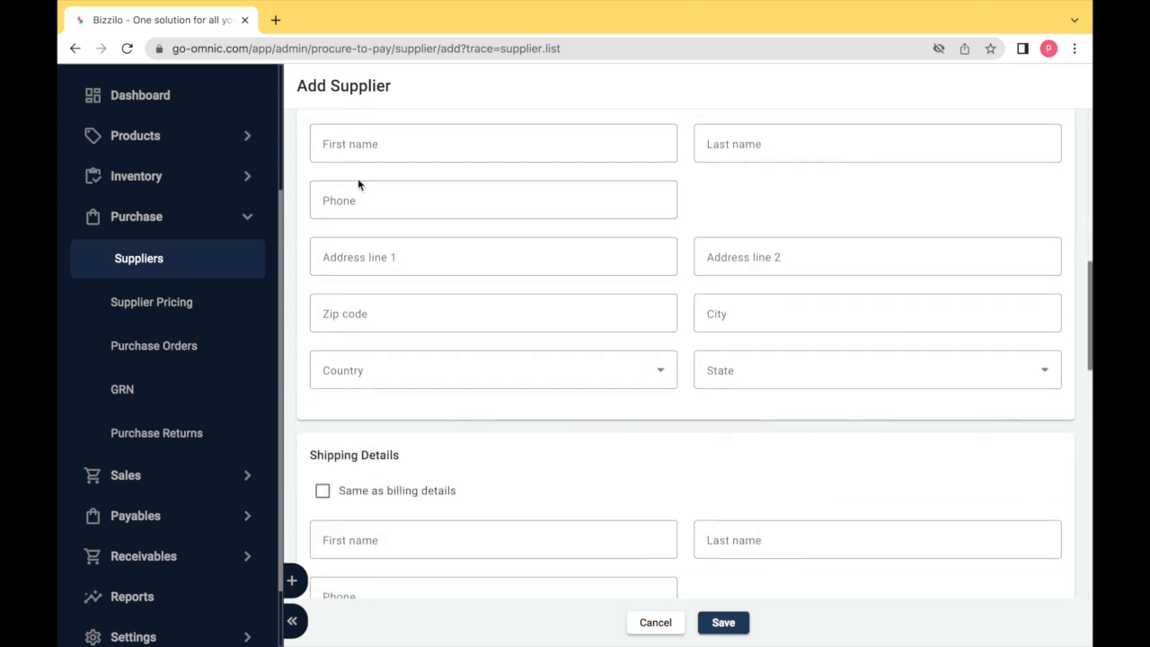
click(359, 146)
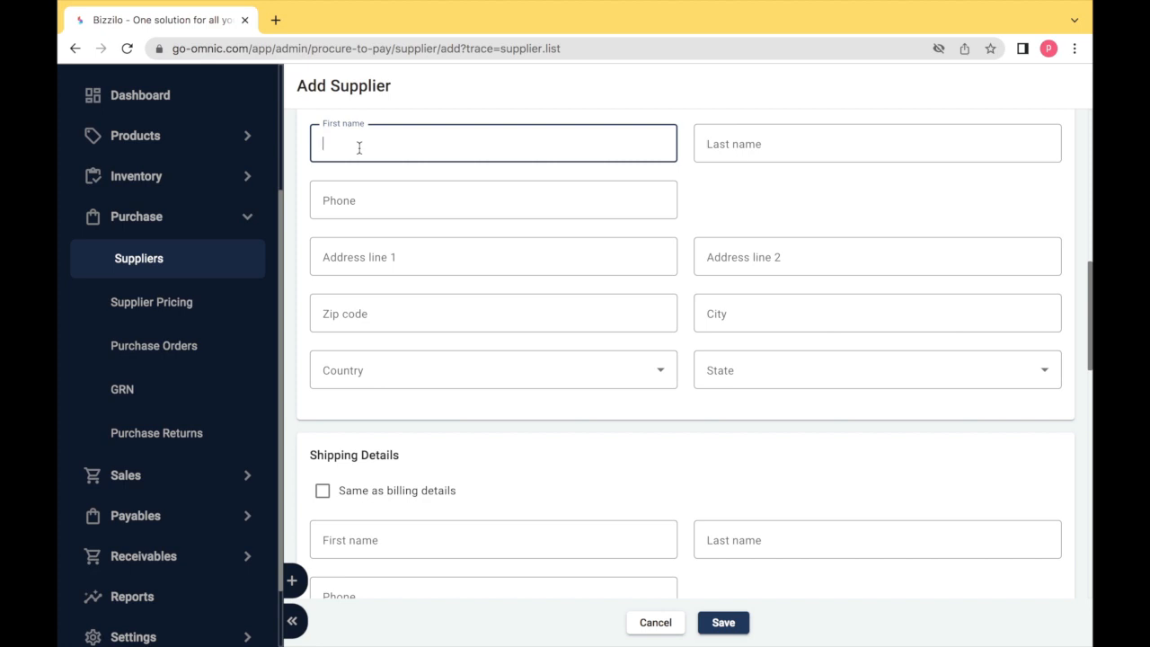
text(DAN)
key(Tab)
text(DAN)
key(Tab)
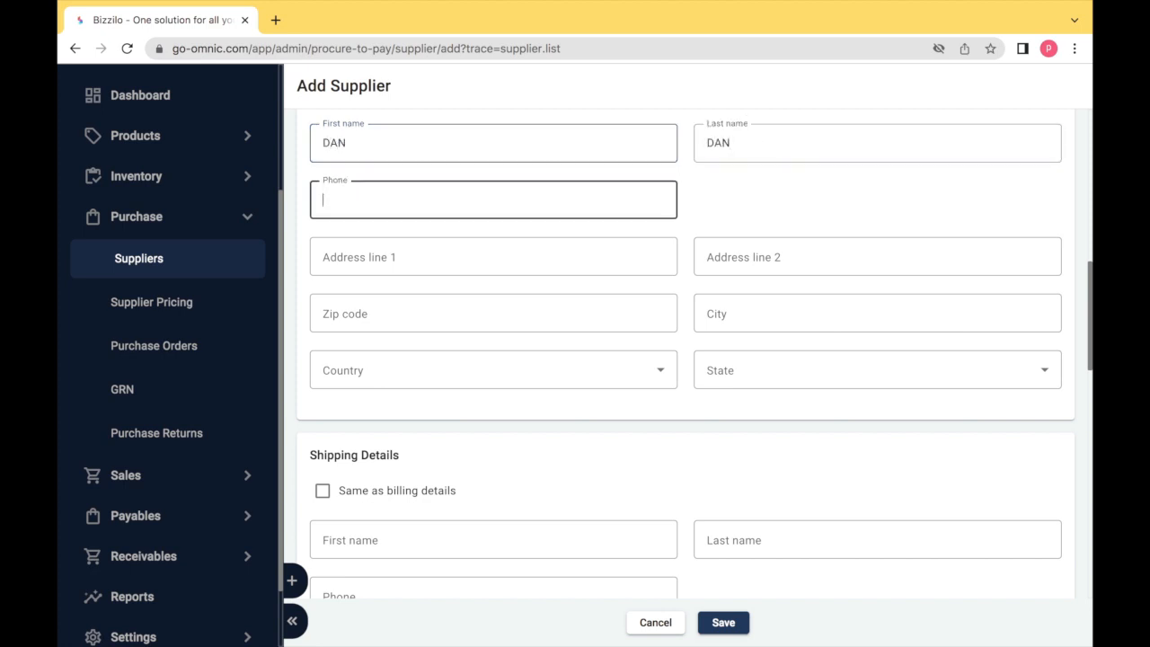
text(98)
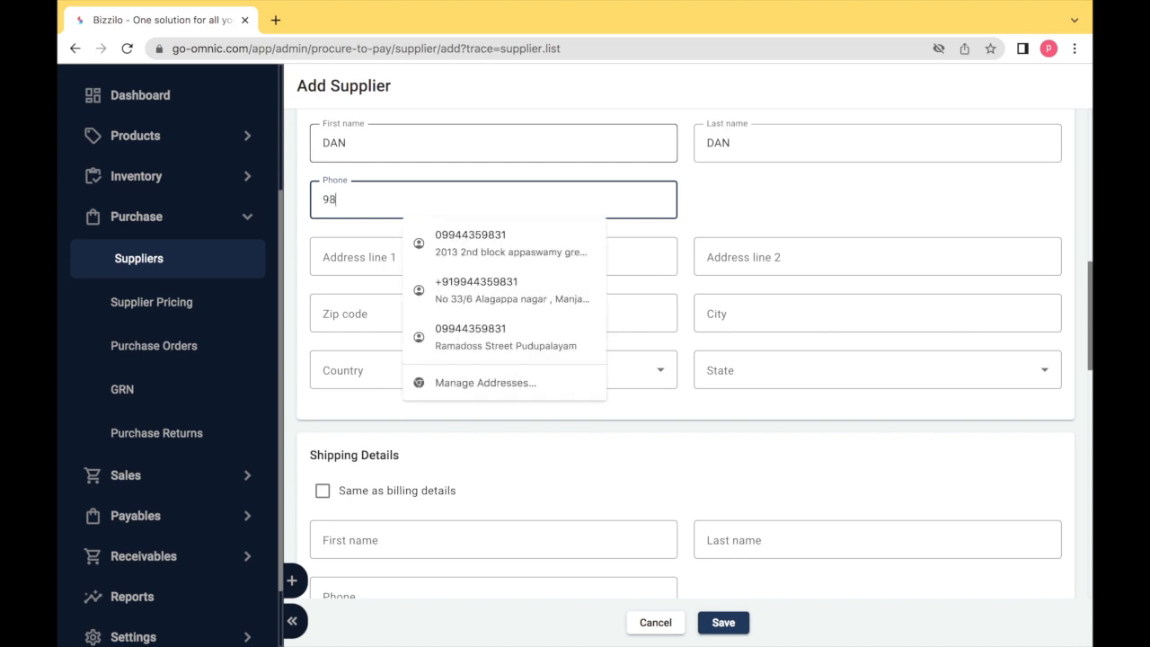
text(98989898)
Fill both billing address lines with 'EXAMPLE', zip 600119 and city CHENNAI
key(Tab)
text(EXAMPLE)
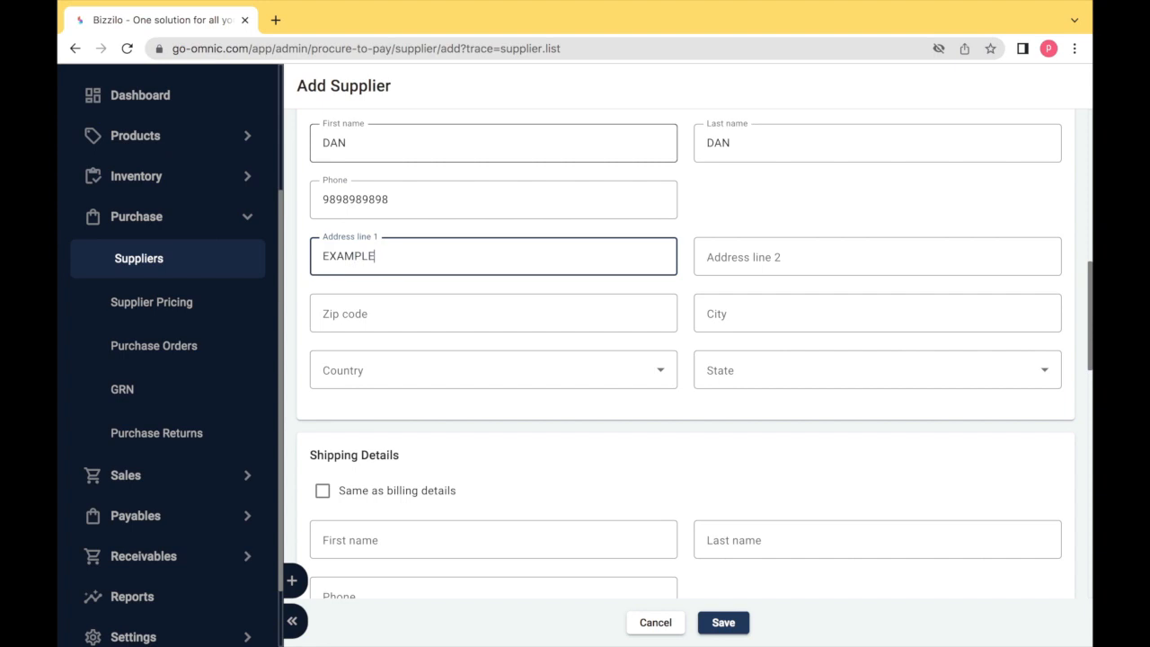
key(Tab)
text(EXAMPLE)
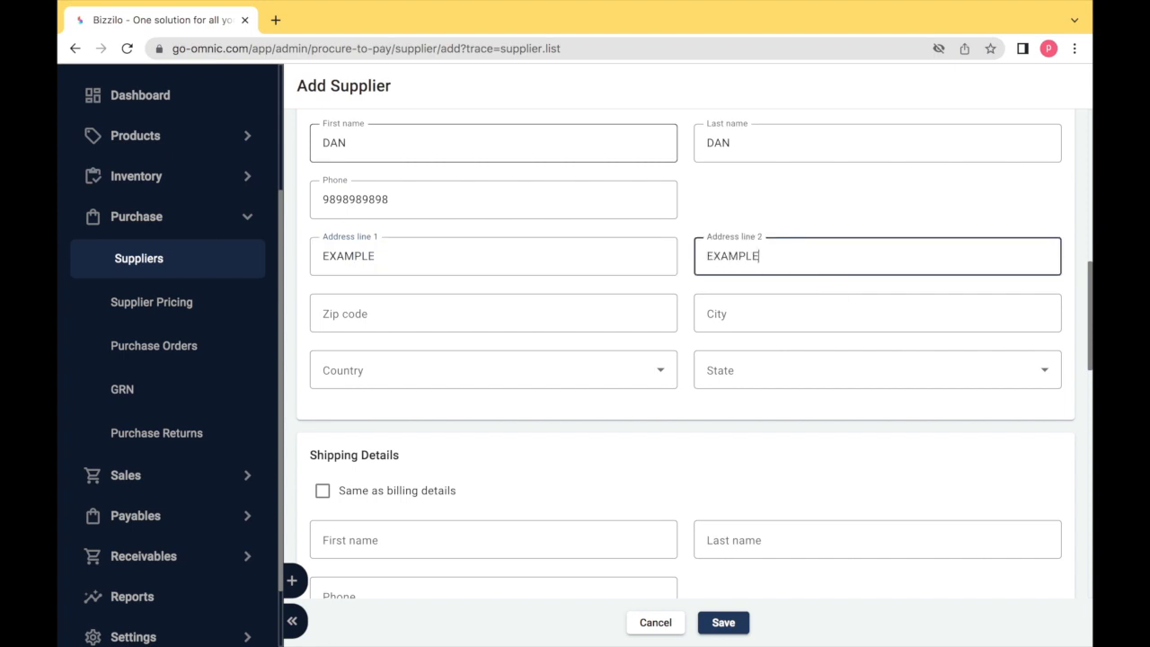
key(Tab)
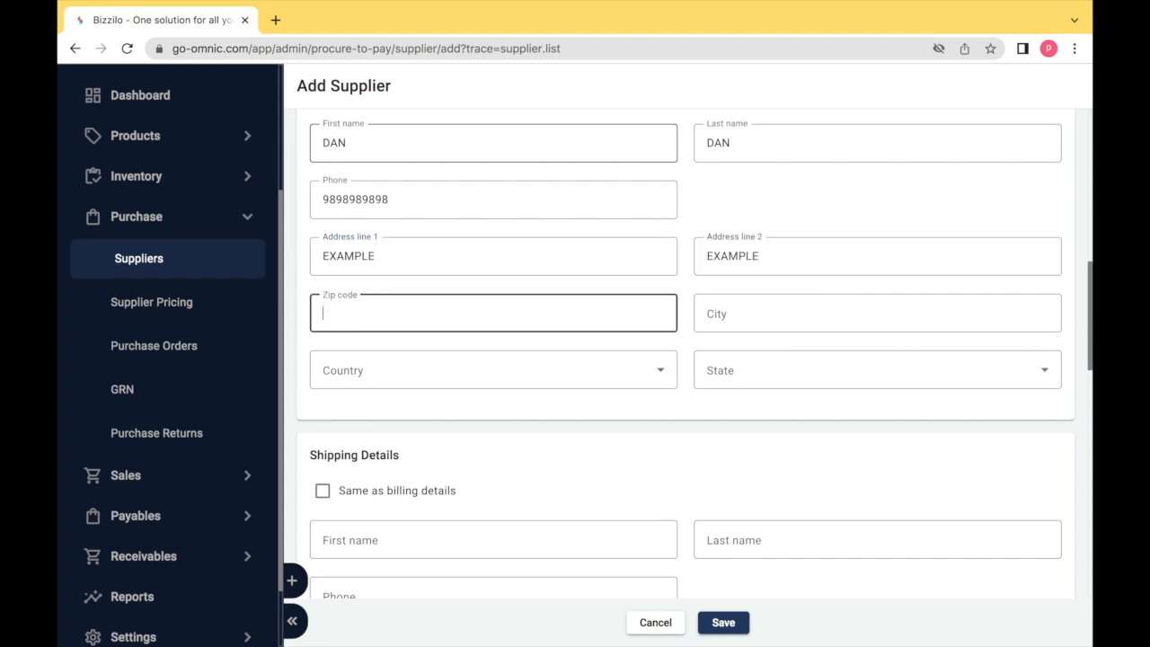
text(6)
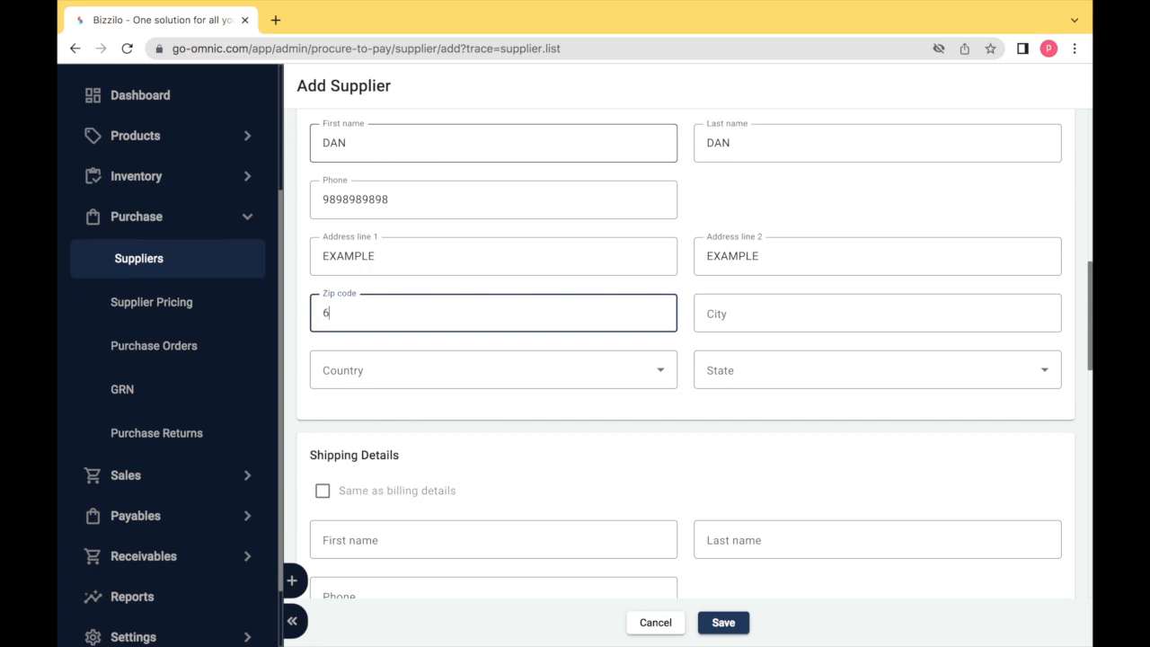
text(00119)
key(Tab)
text(CHENNAI)
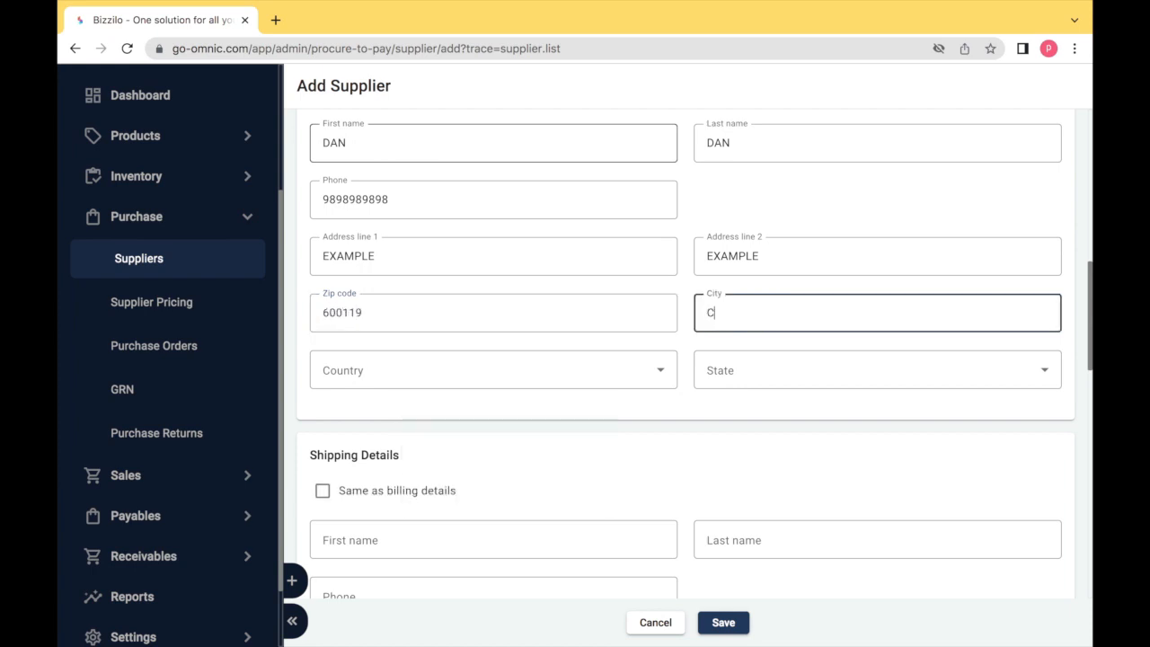
key(Tab)
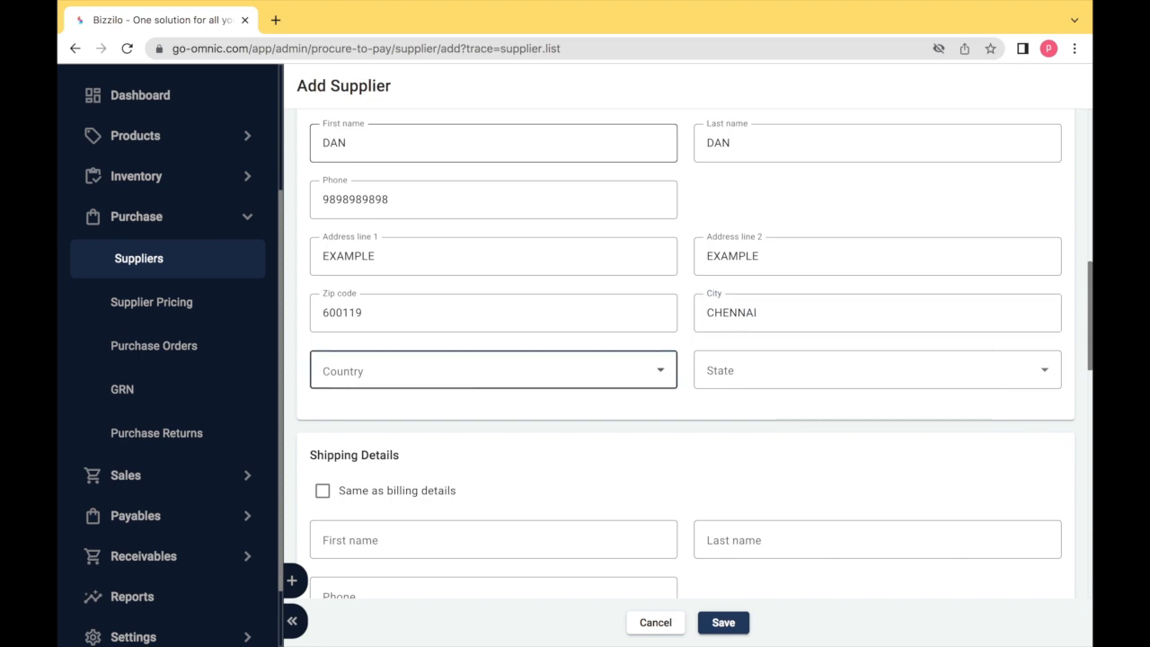
Set the billing country to India and billing state to Tamil Nadu
click(365, 360)
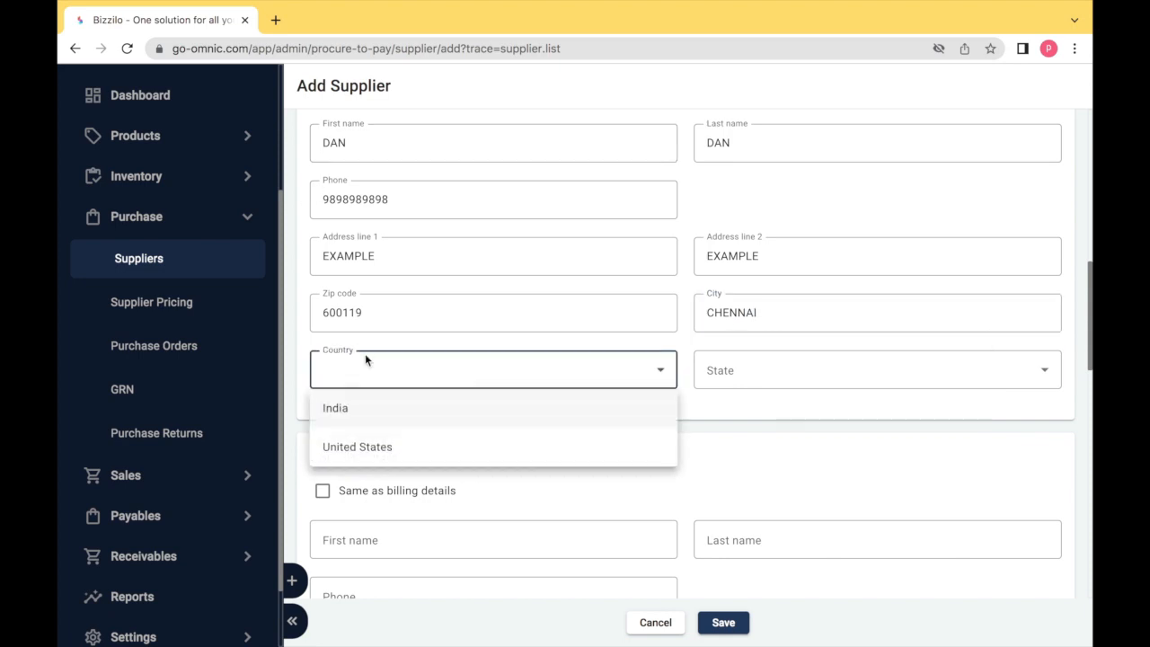
click(359, 411)
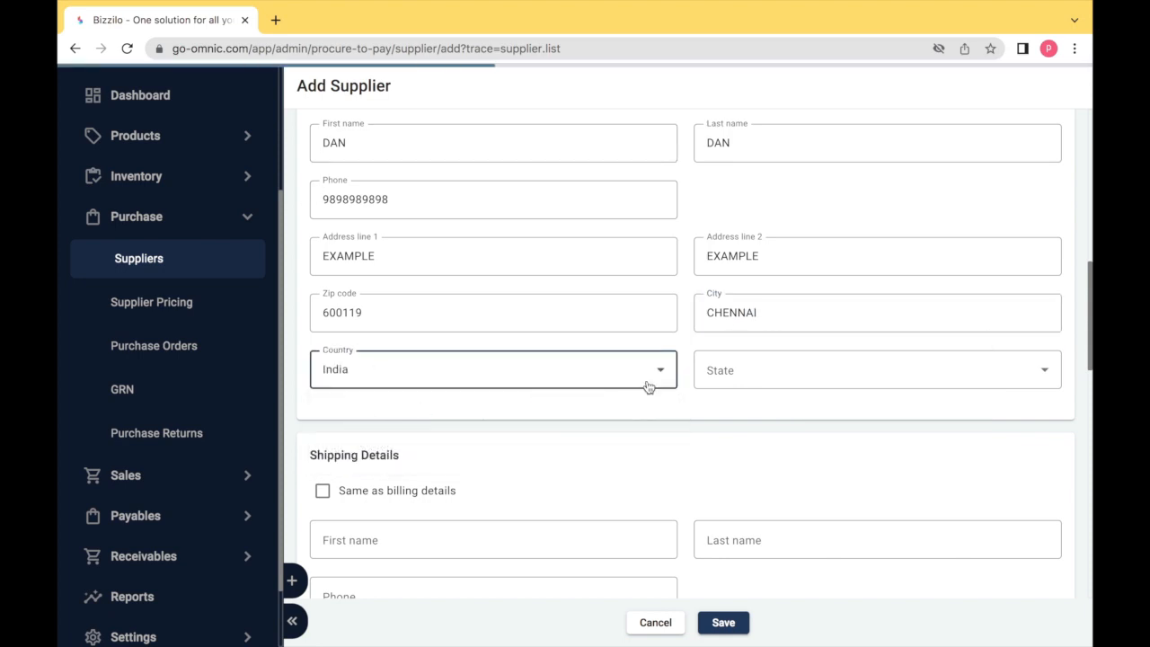
click(720, 379)
scroll(763, 513, down, 10)
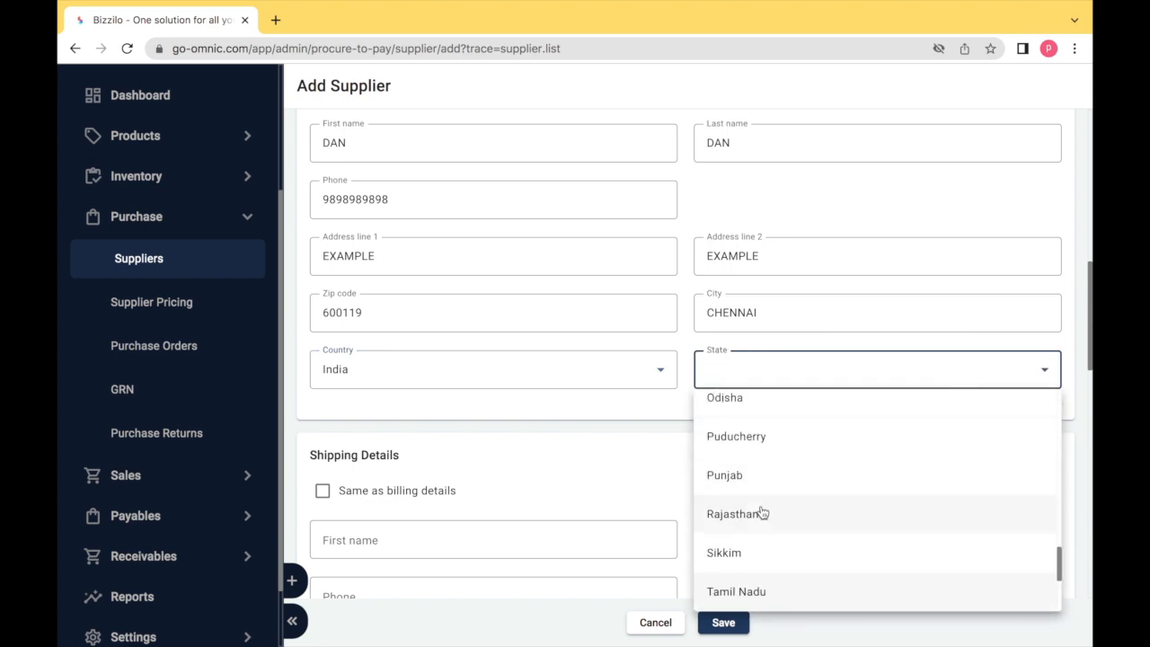
click(736, 589)
Copy billing details to shipping and start a new entry under Contact Details
scroll(554, 495, down, 1)
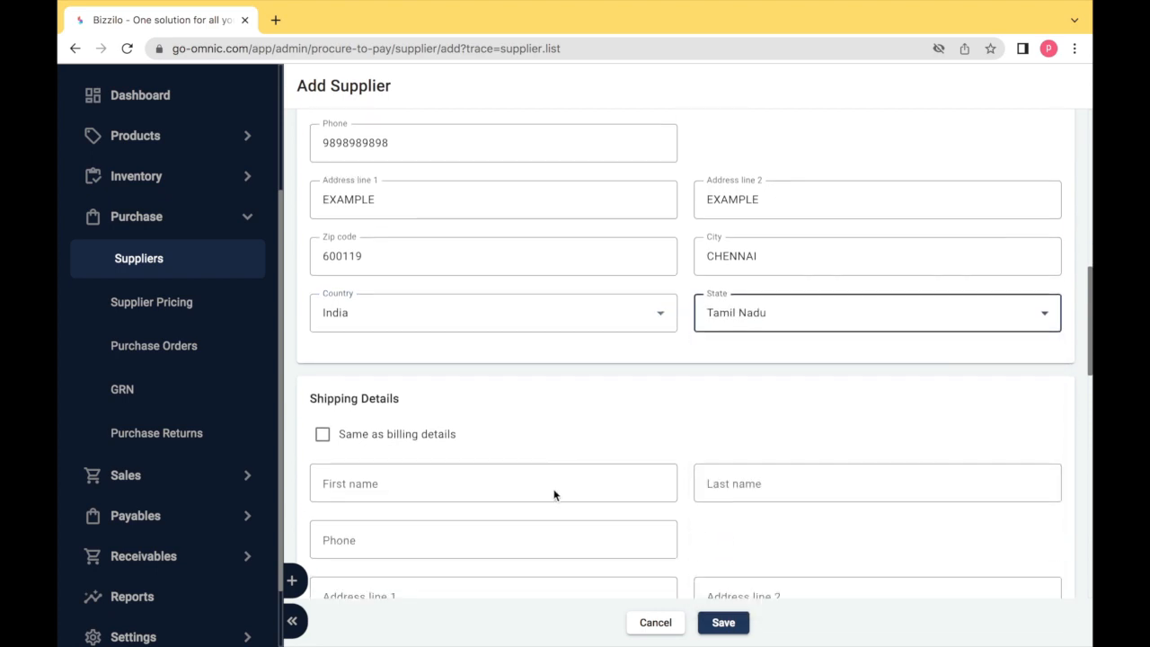
scroll(555, 494, down, 3)
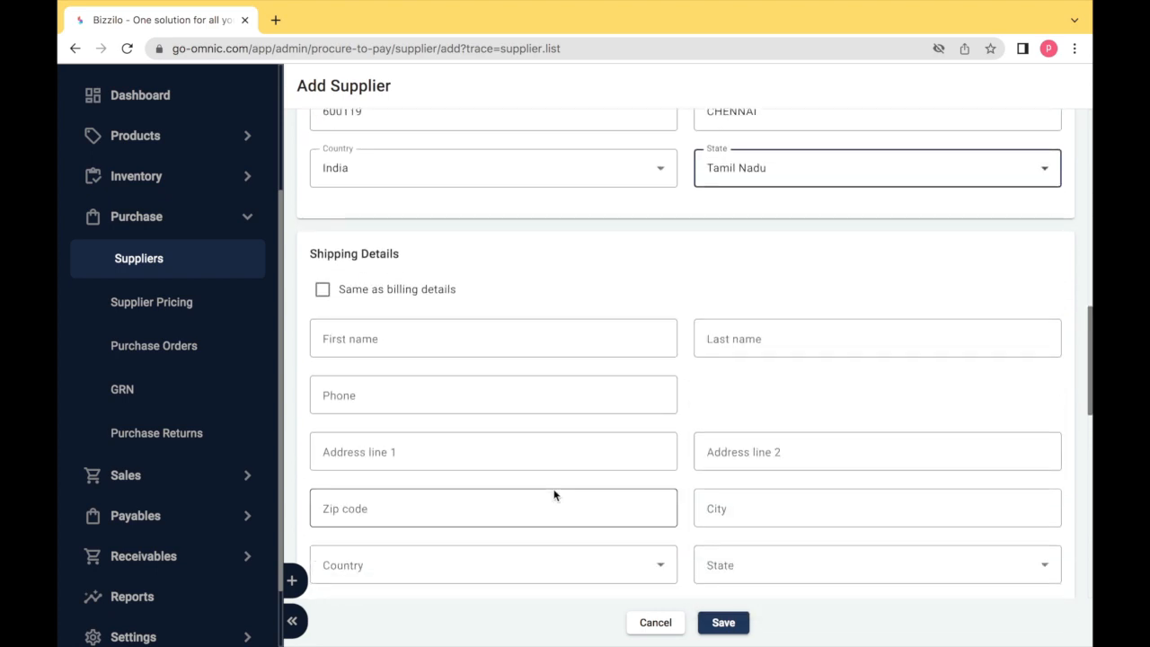
click(322, 291)
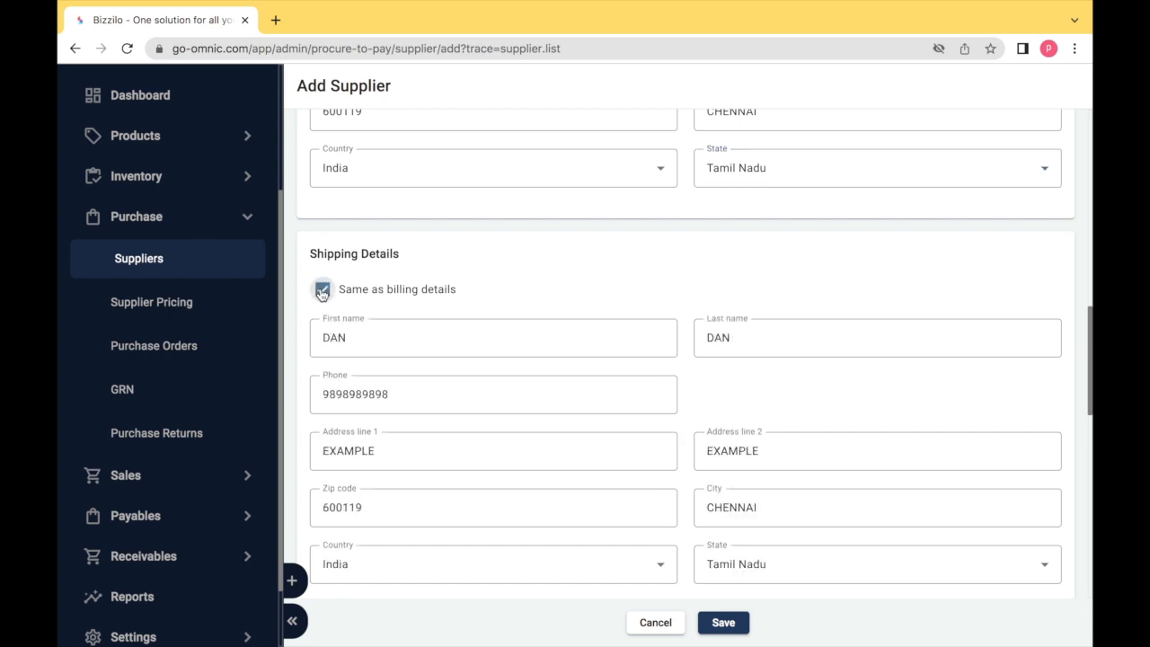
scroll(321, 295, down, 5)
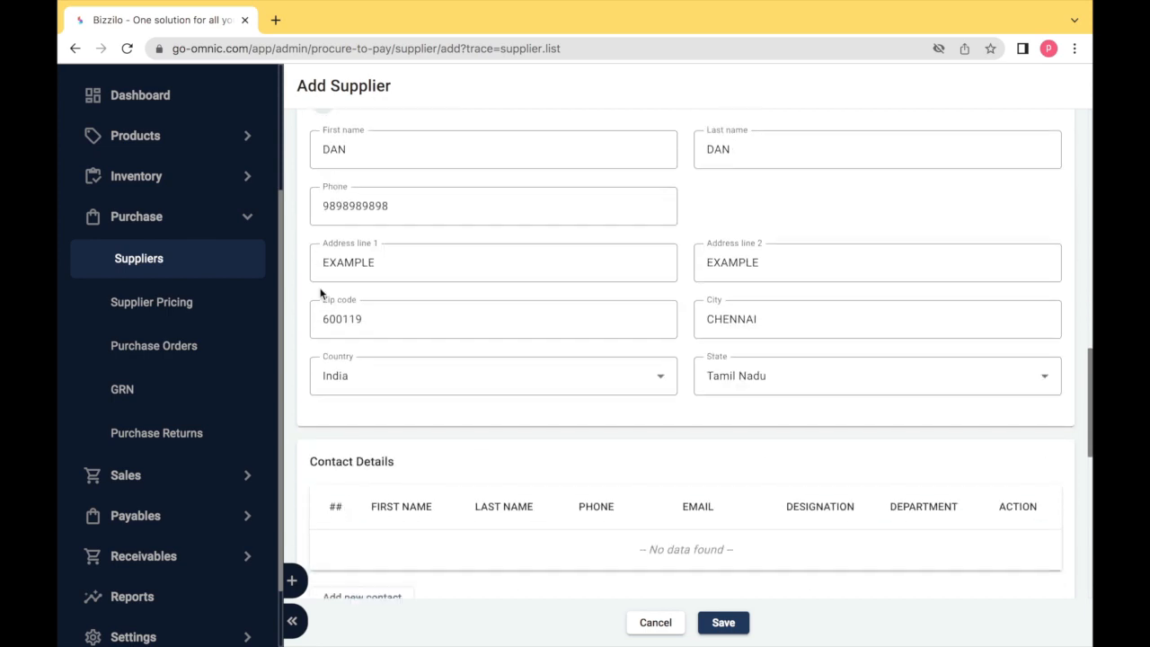
scroll(320, 294, down, 2)
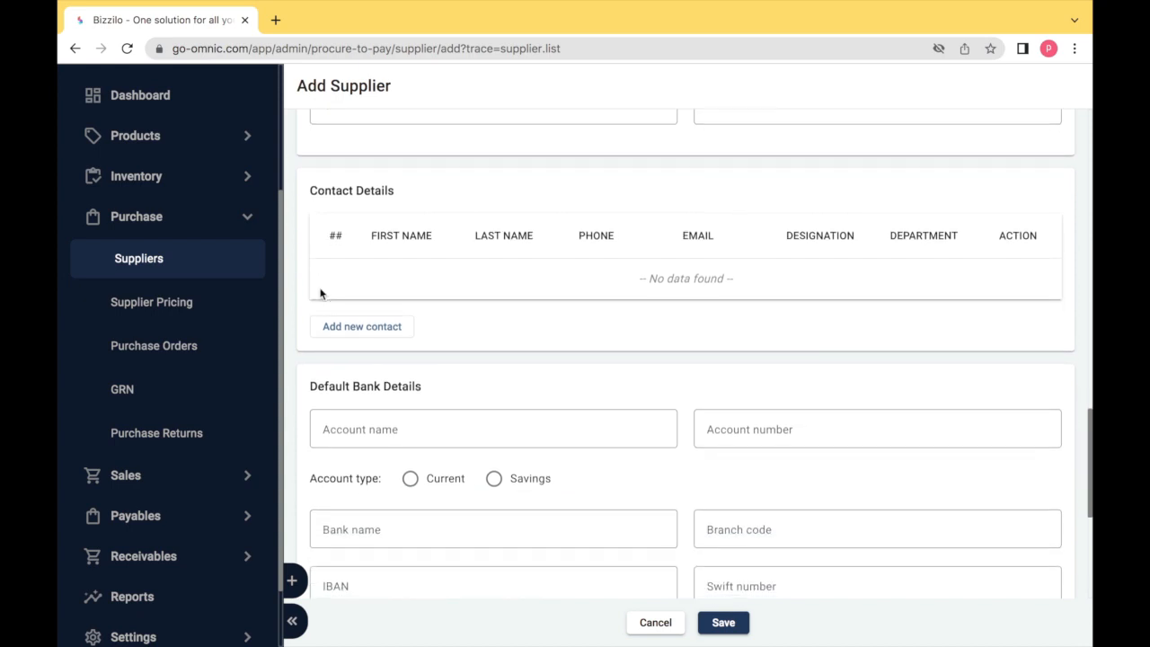
click(353, 334)
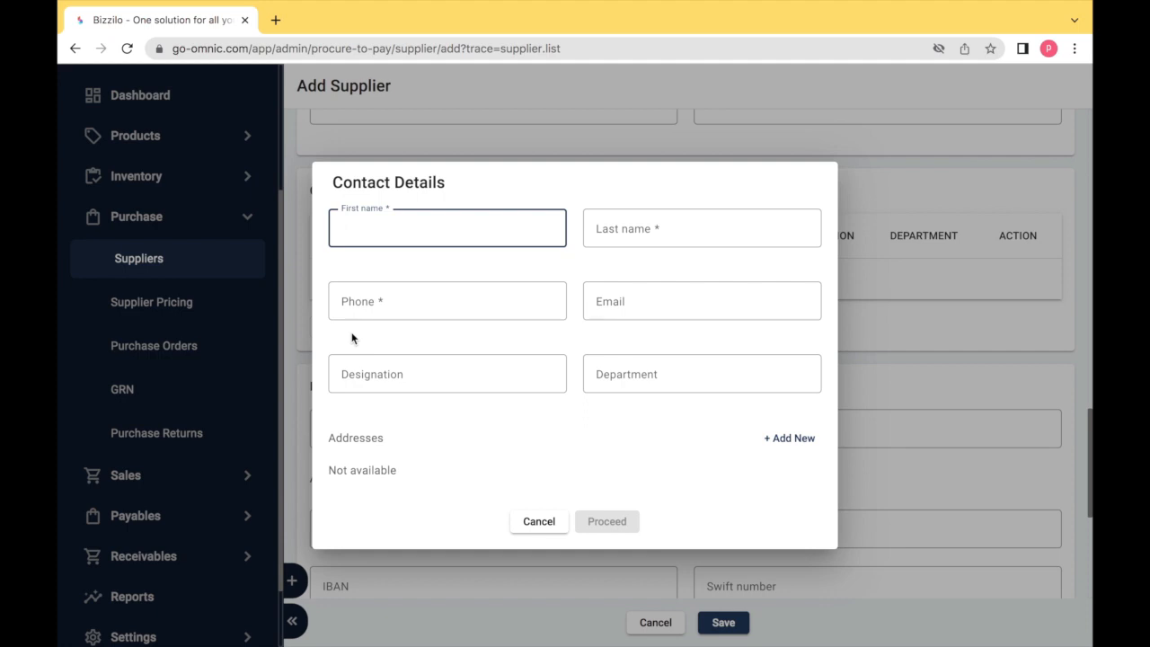
Save a contact with first name, last name and phone number, discarding the address form
text(TAN)
key(Tab)
text(TAN)
key(Tab)
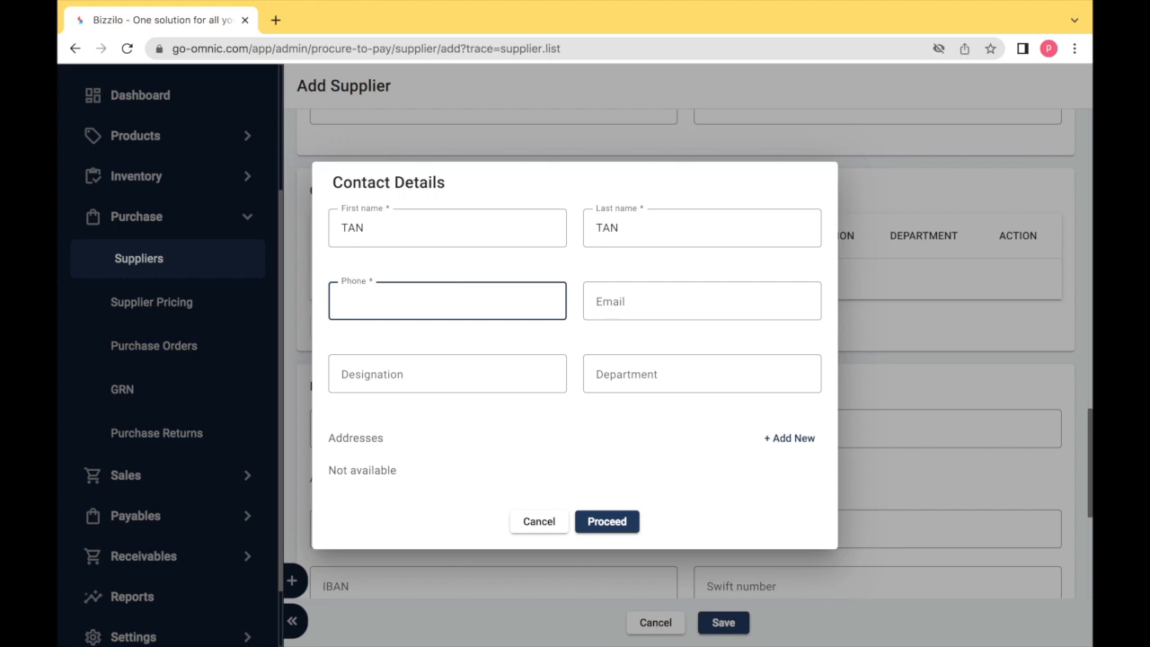
text(9876987698)
key(Tab)
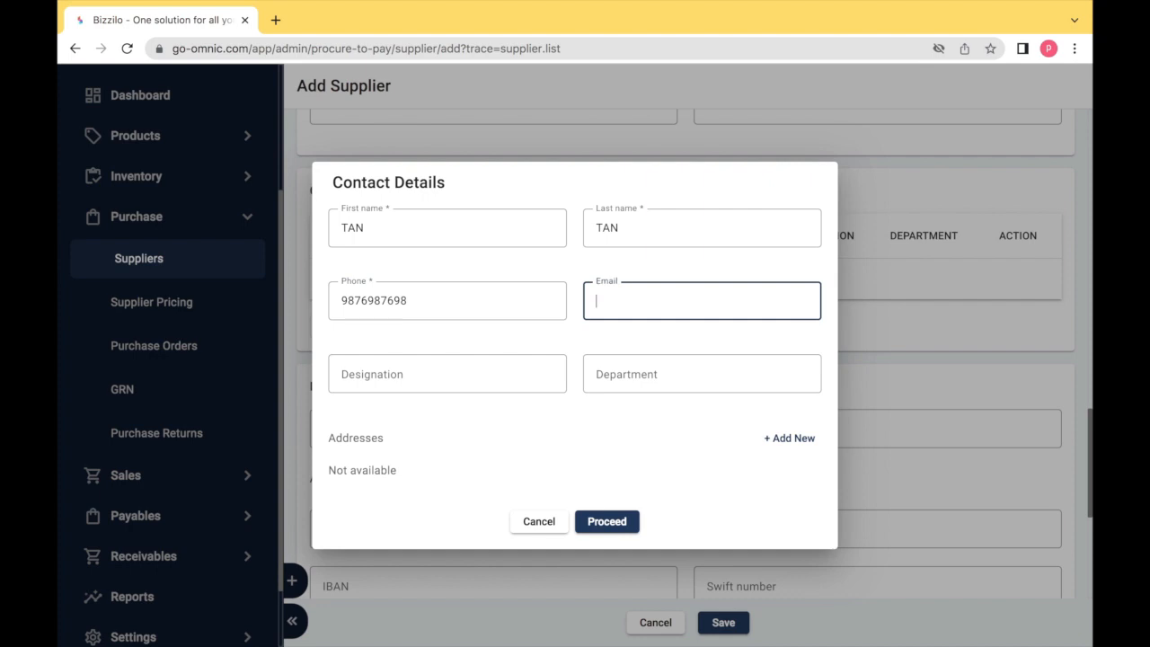
click(786, 437)
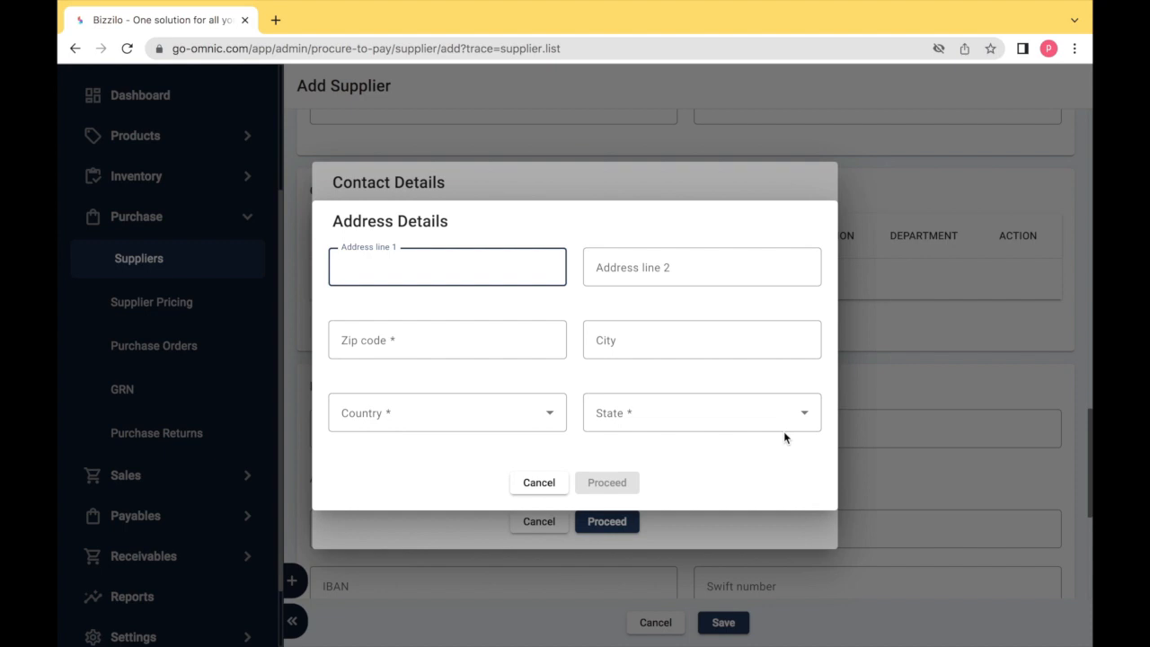
click(534, 489)
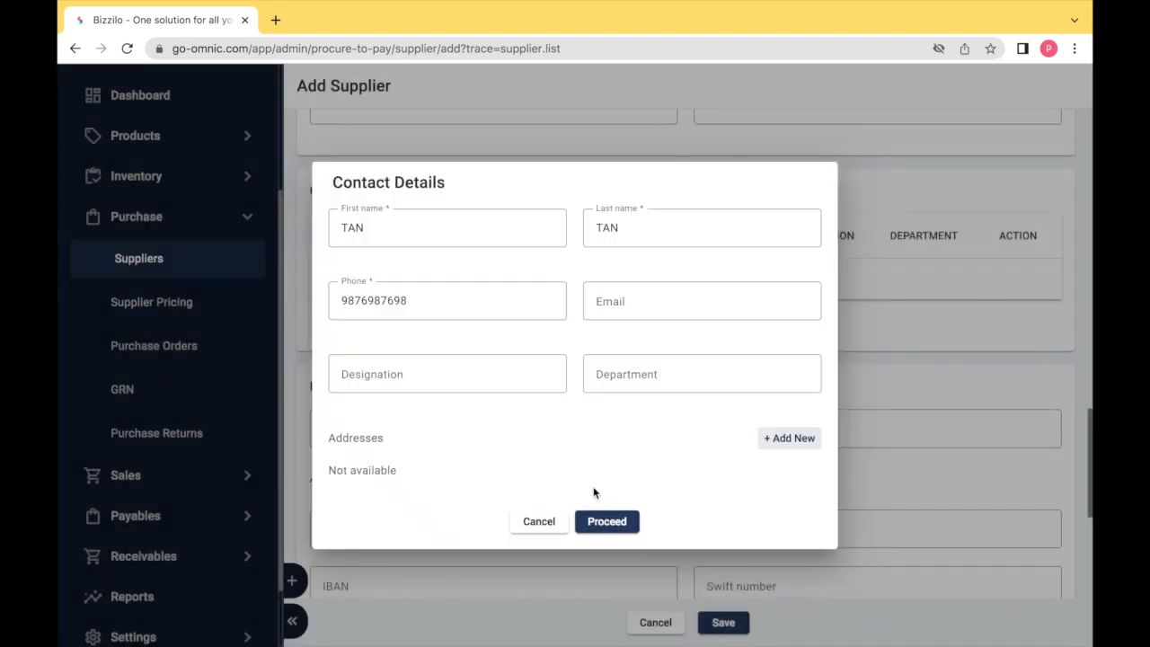
click(607, 523)
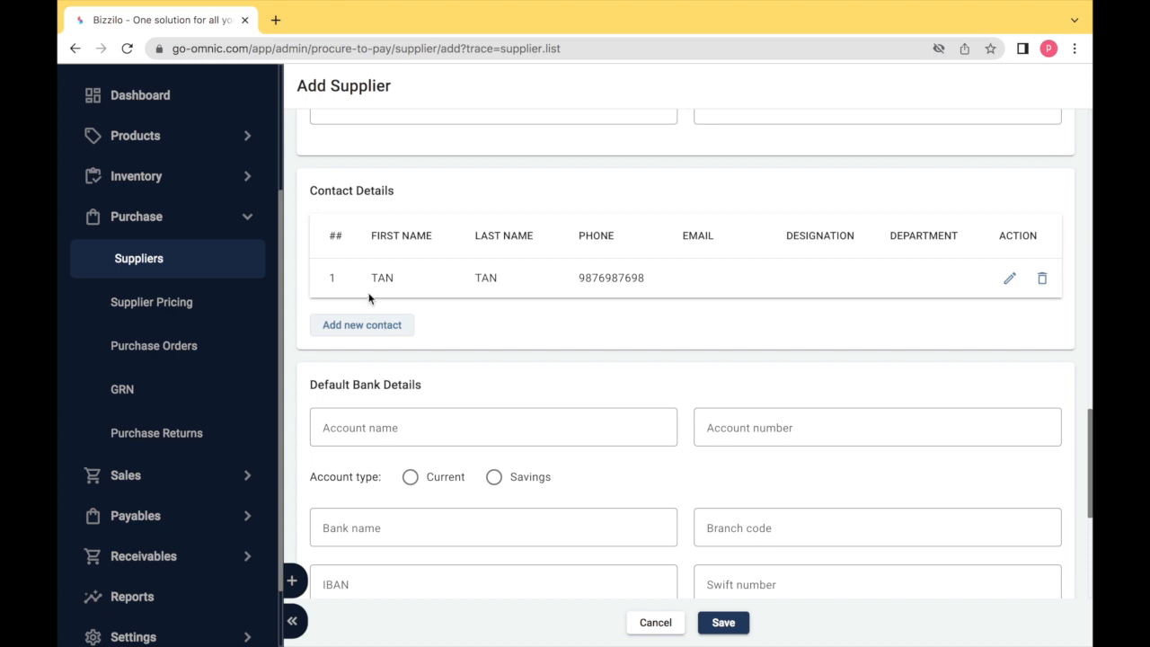
Step through the Default Bank Details fields, leaving them all blank
scroll(369, 297, down, 3)
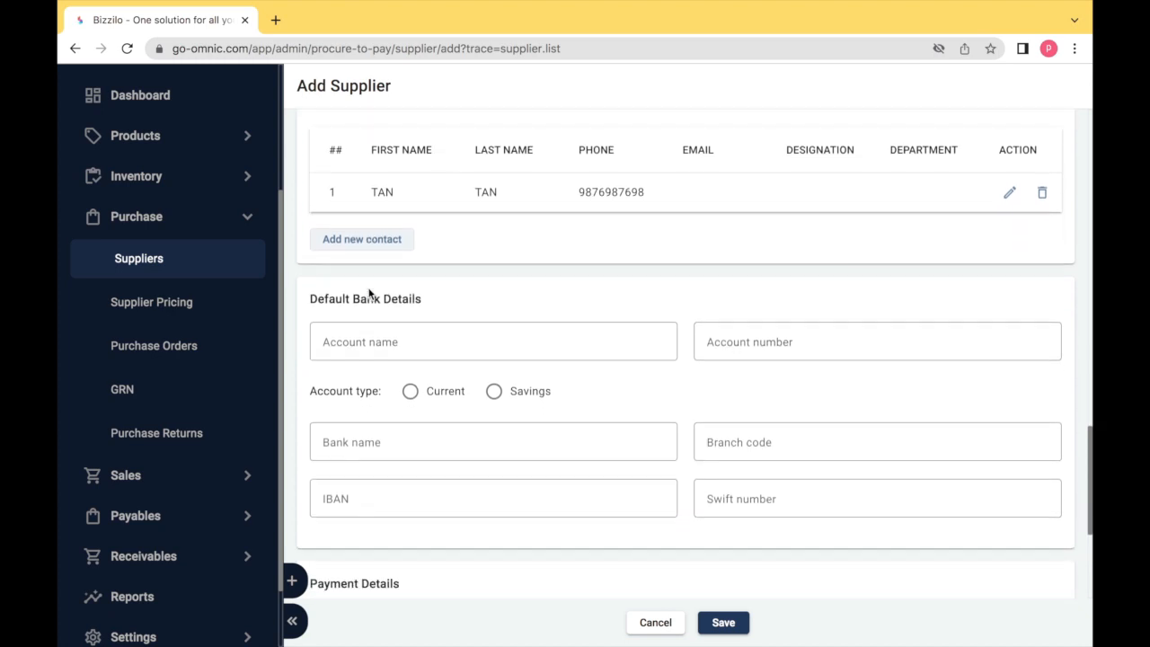
scroll(369, 287, down, 2)
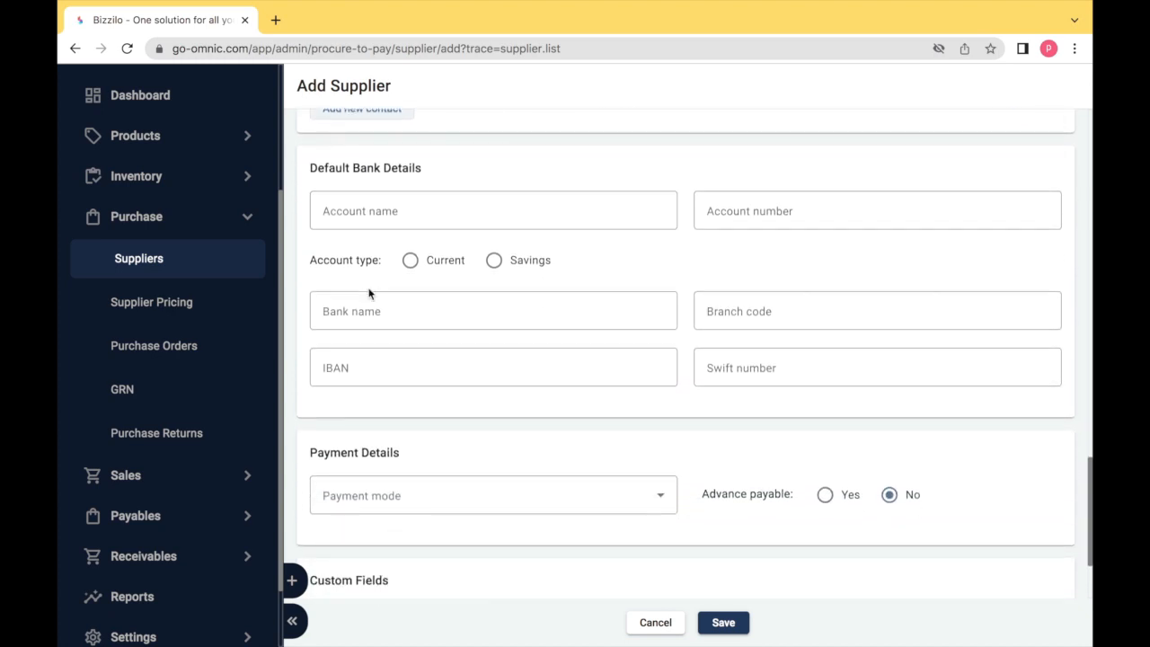
click(345, 206)
key(Tab)
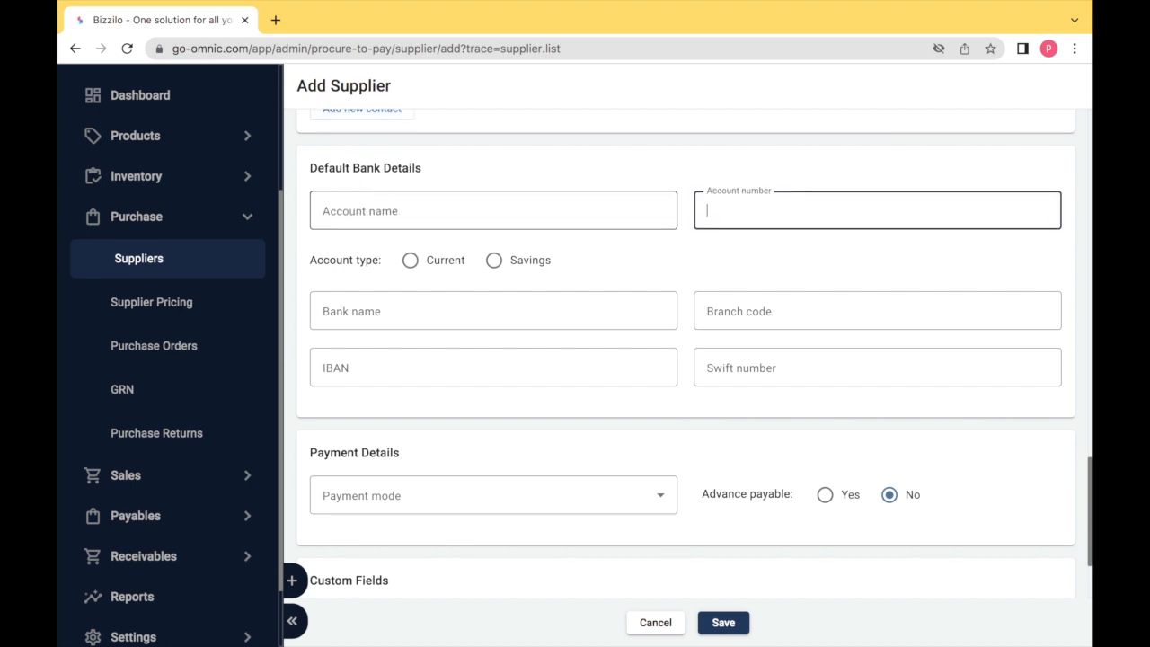
key(Tab)
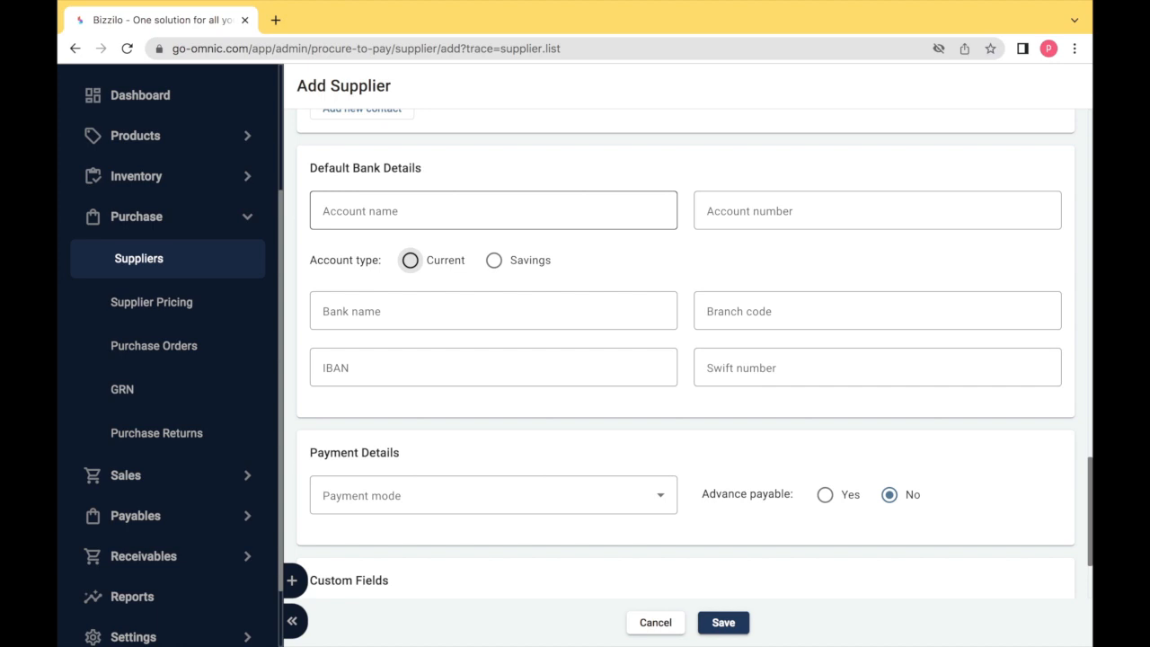
key(Tab)
key(Tab)
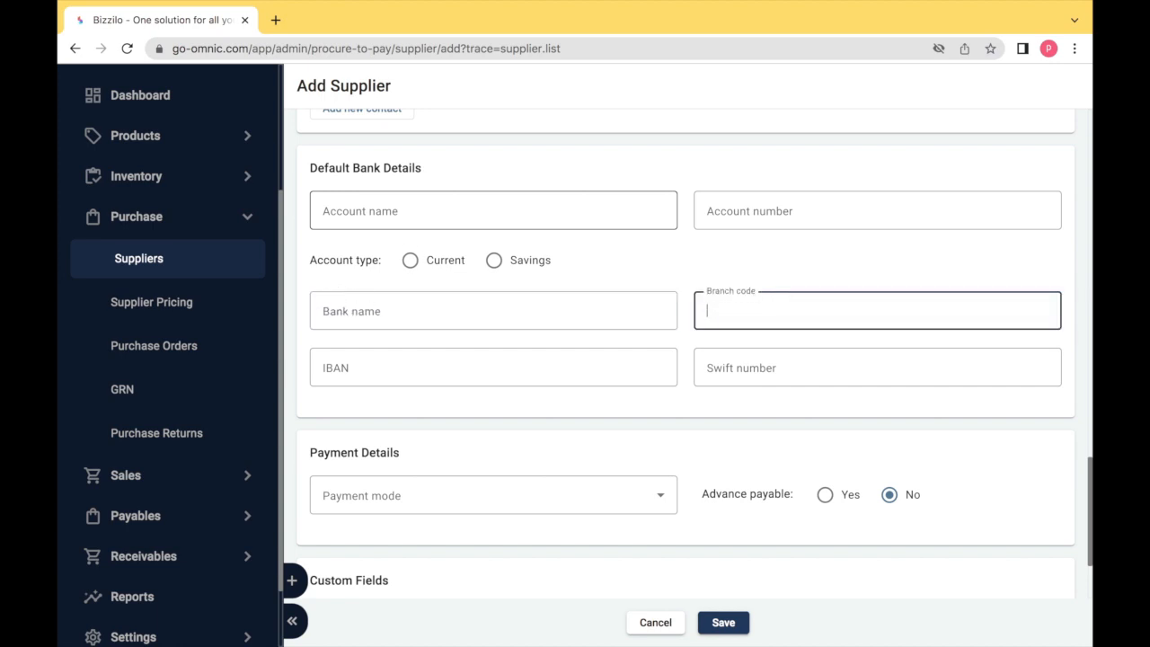
key(Tab)
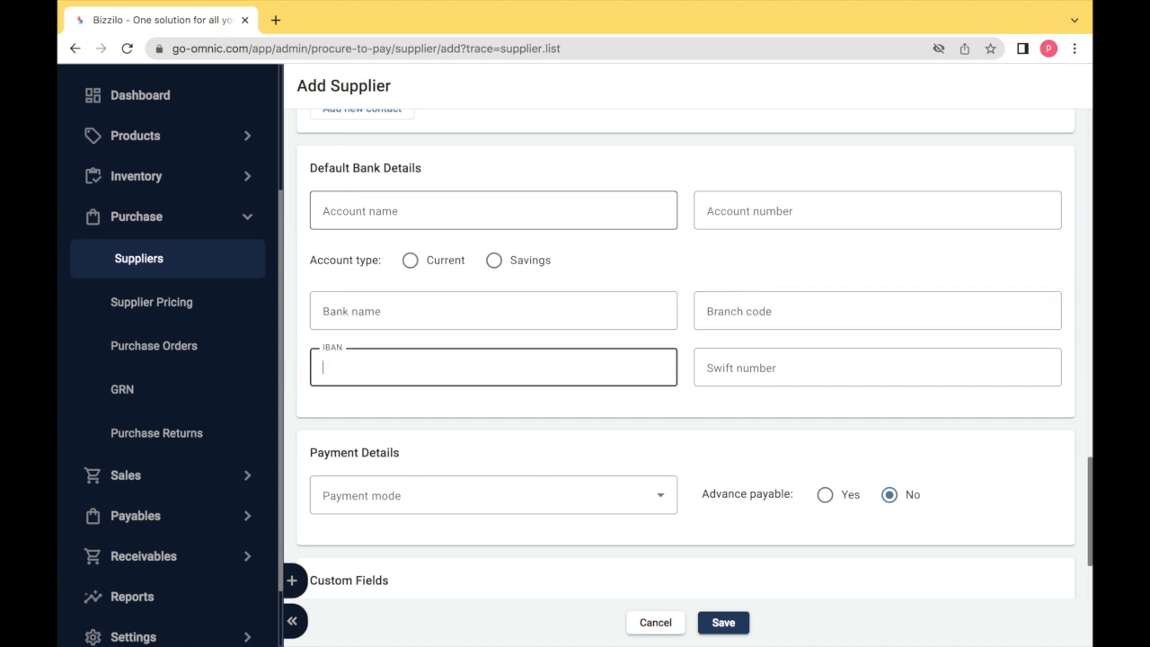
key(Tab)
key(Tab)
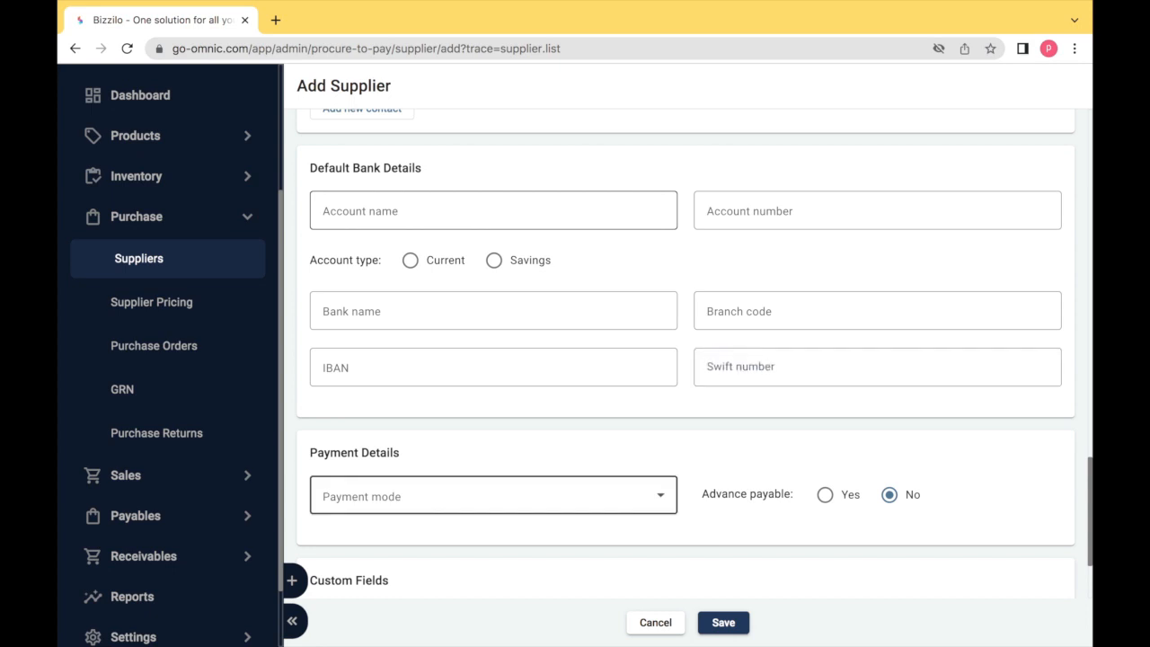
Set the payment mode to NEFT, keeping advance payable at No
click(394, 494)
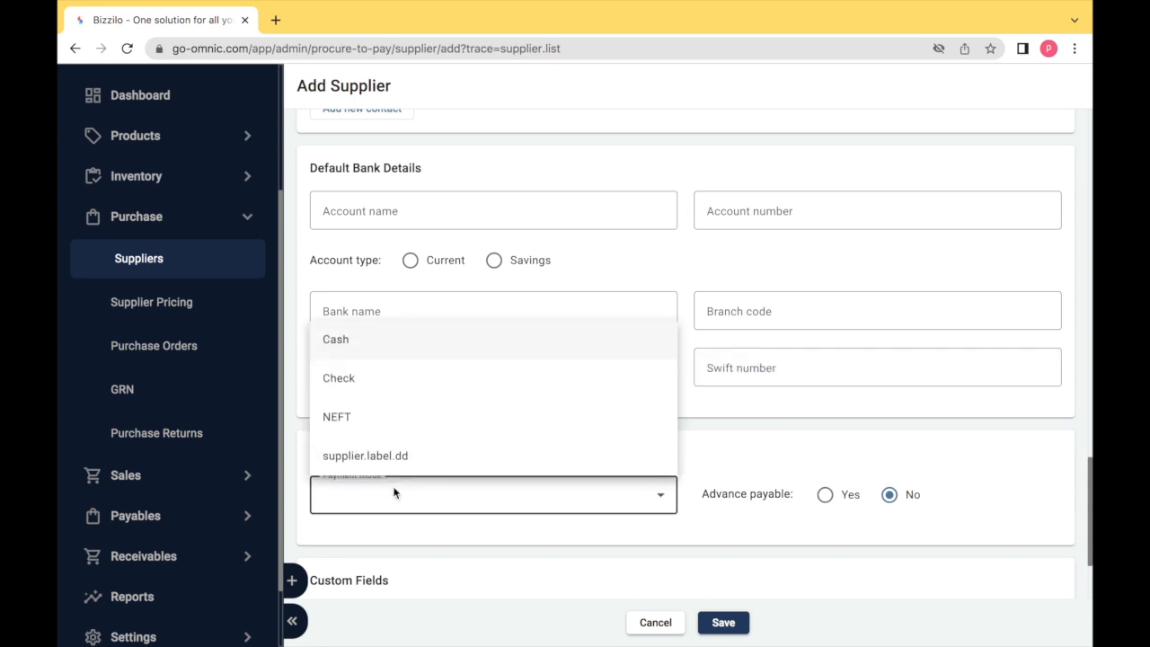
click(364, 415)
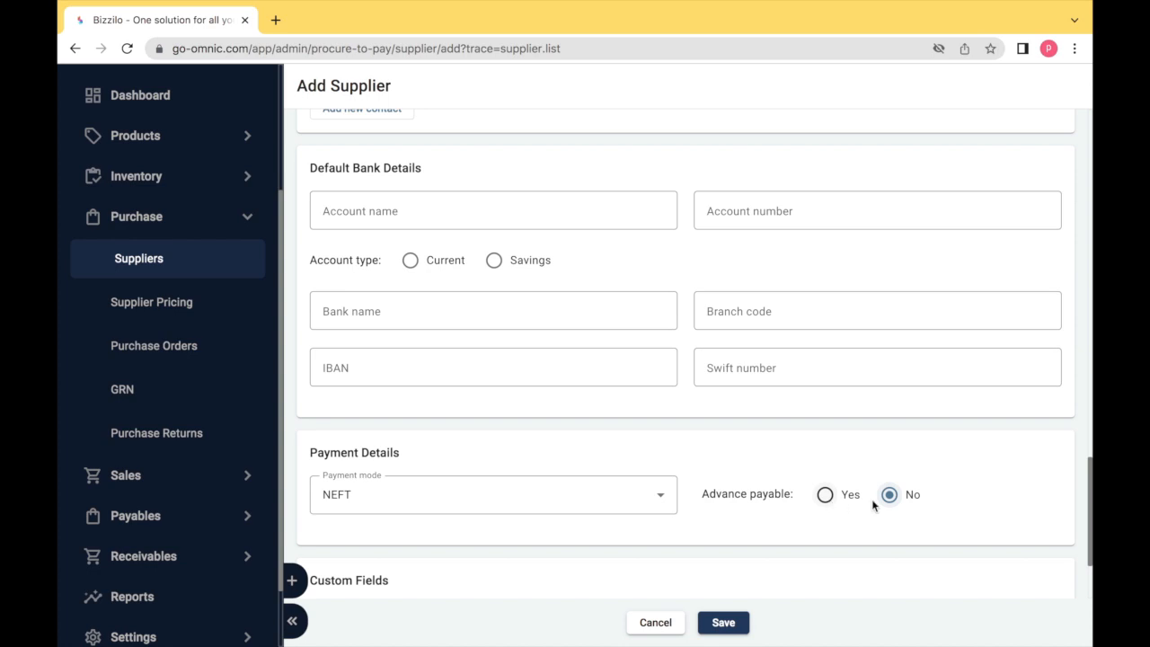
scroll(901, 506, down, 2)
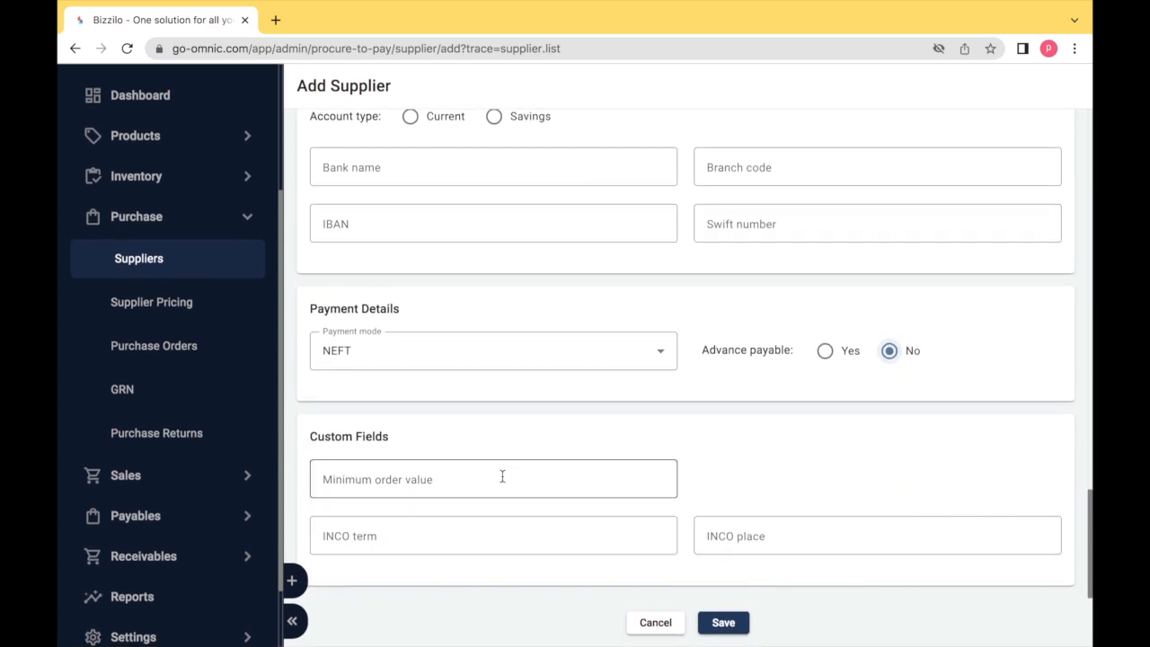
Enter minimum order value 100, leave INCO term and place blank, and save the supplier
click(501, 475)
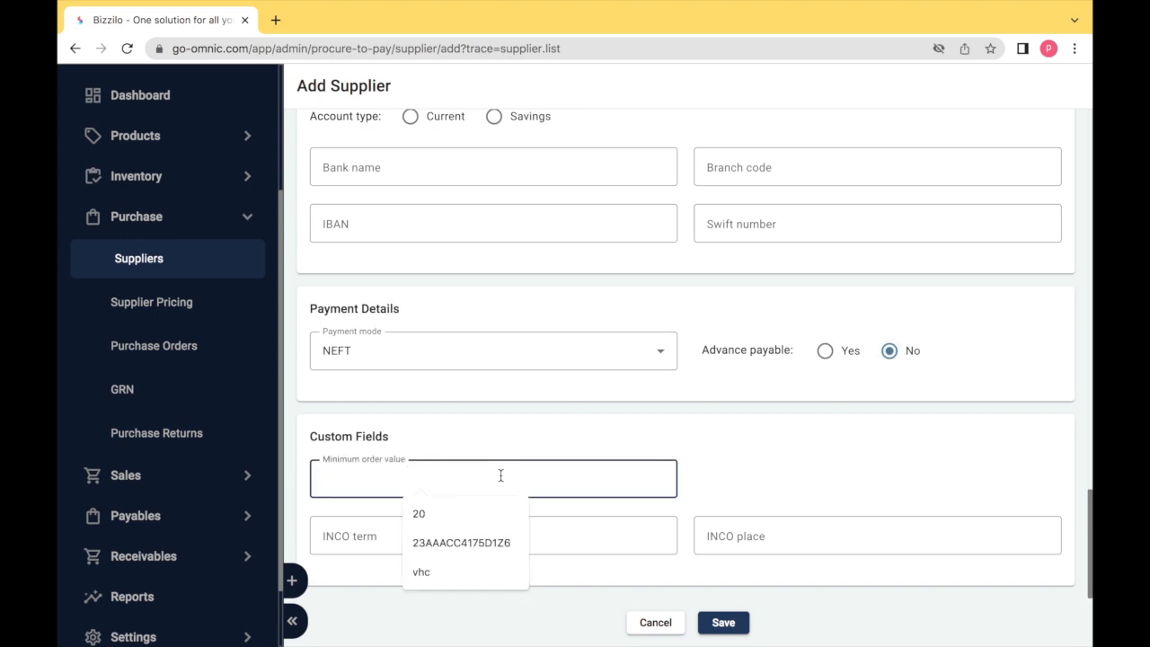
text(100)
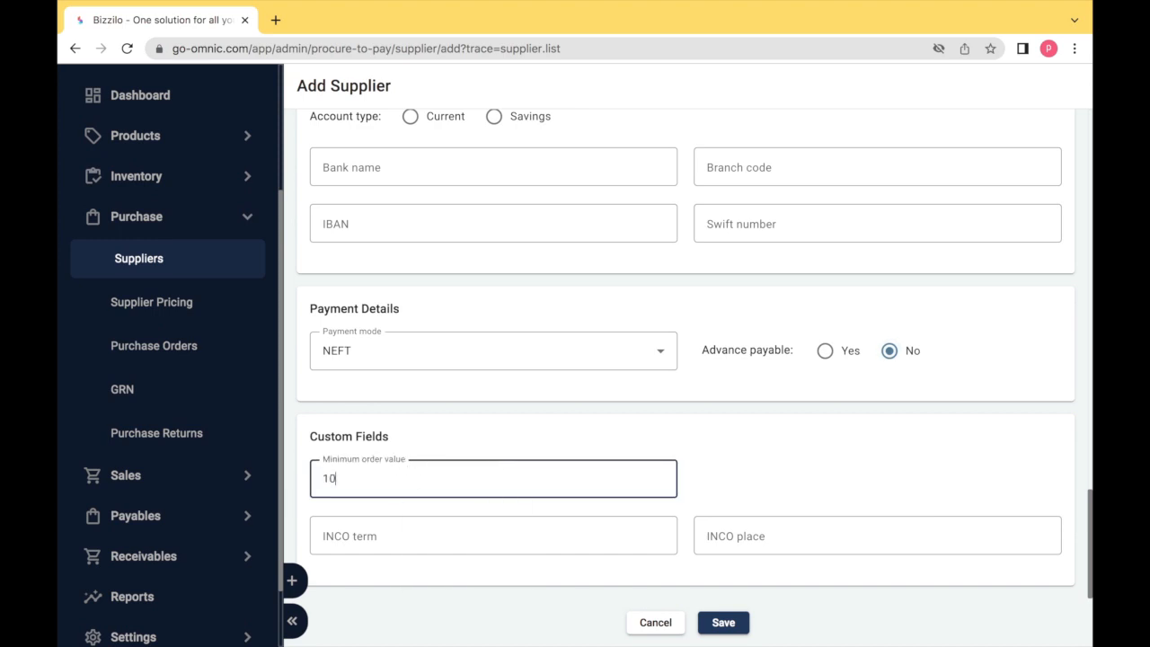
click(427, 542)
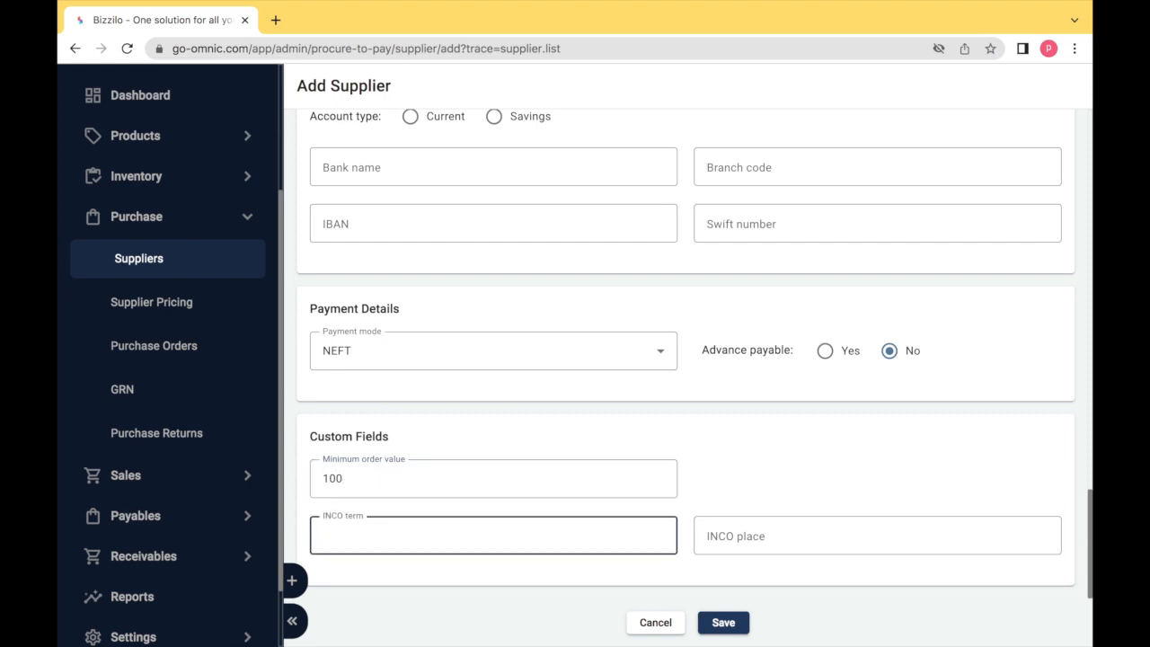
key(Tab)
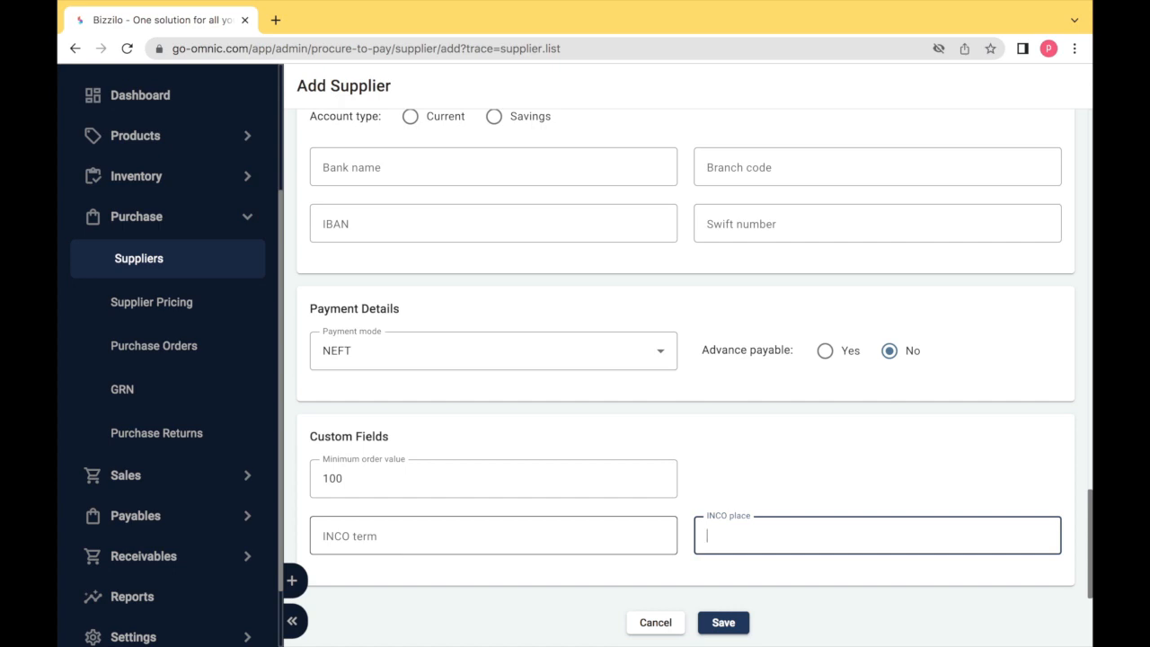
click(726, 623)
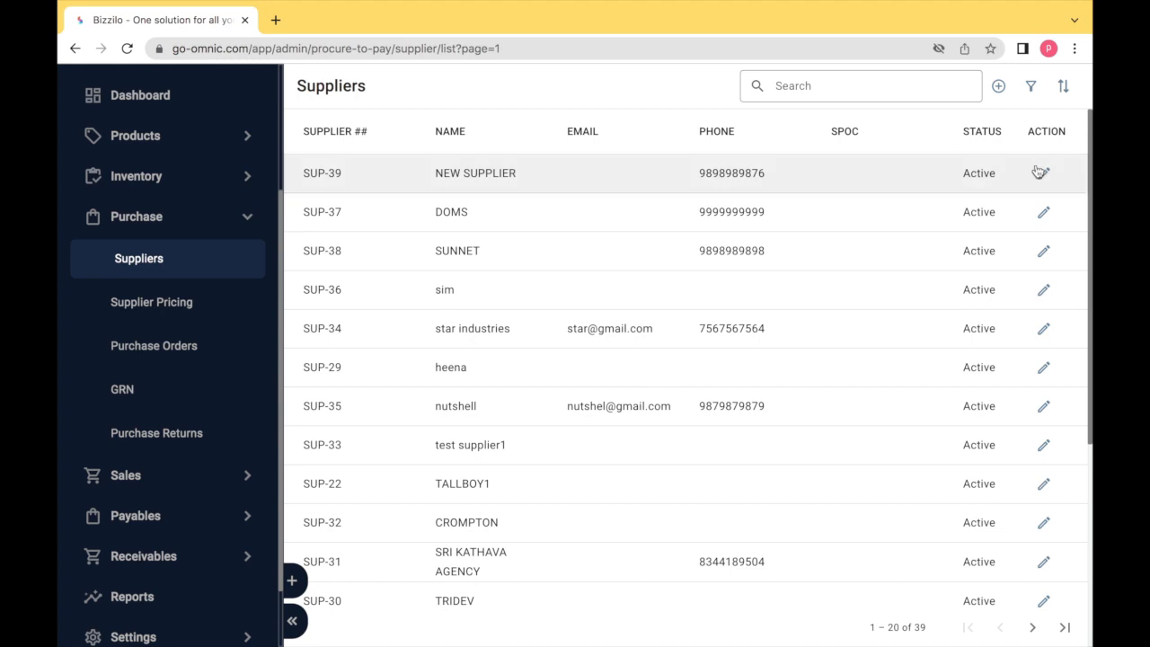
Review NEW SUPPLIER's saved record showing NEFT and minimum order 100, then return to the Suppliers list
click(322, 173)
scroll(439, 317, down, 5)
scroll(439, 316, down, 2)
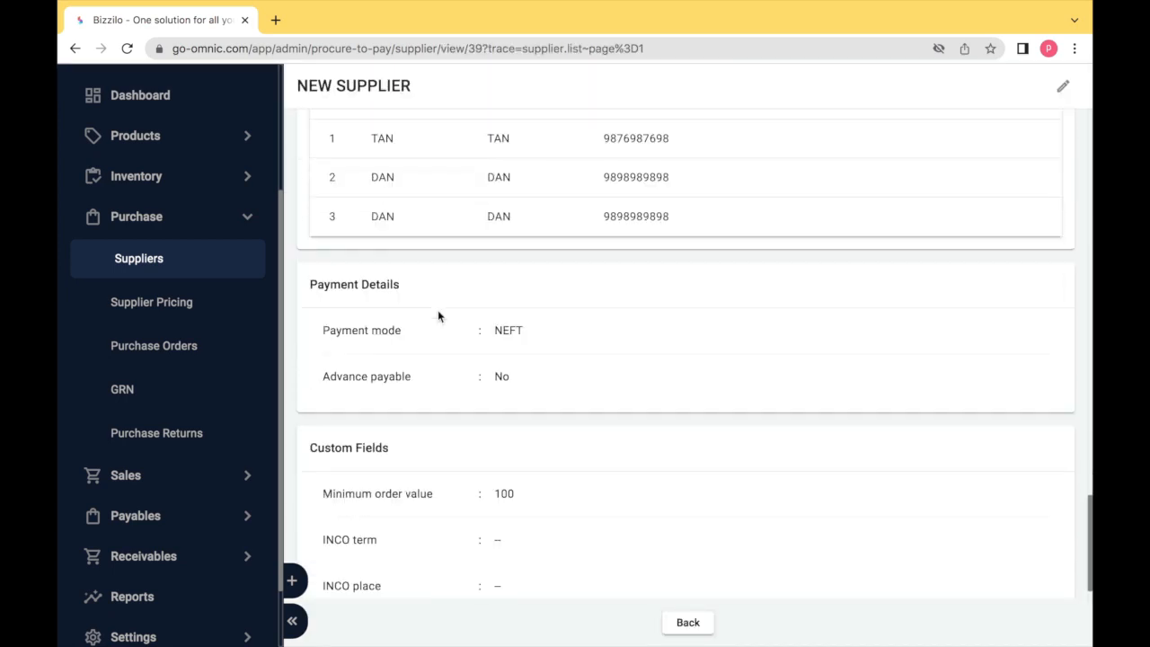
click(1064, 87)
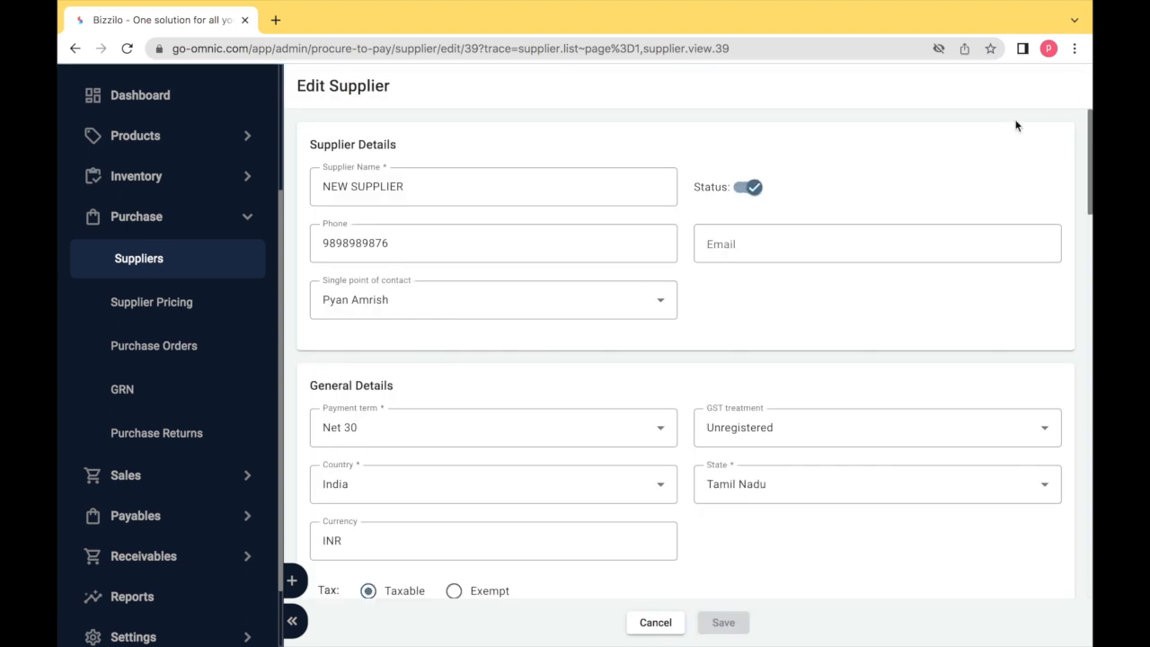
scroll(804, 314, down, 8)
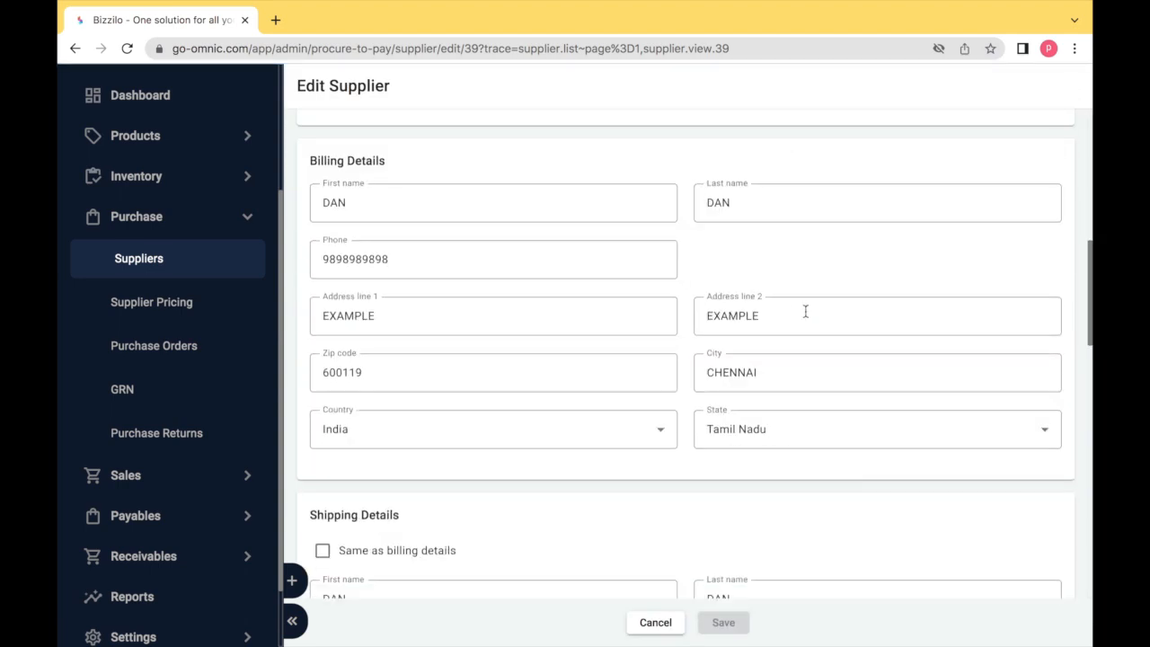
click(656, 622)
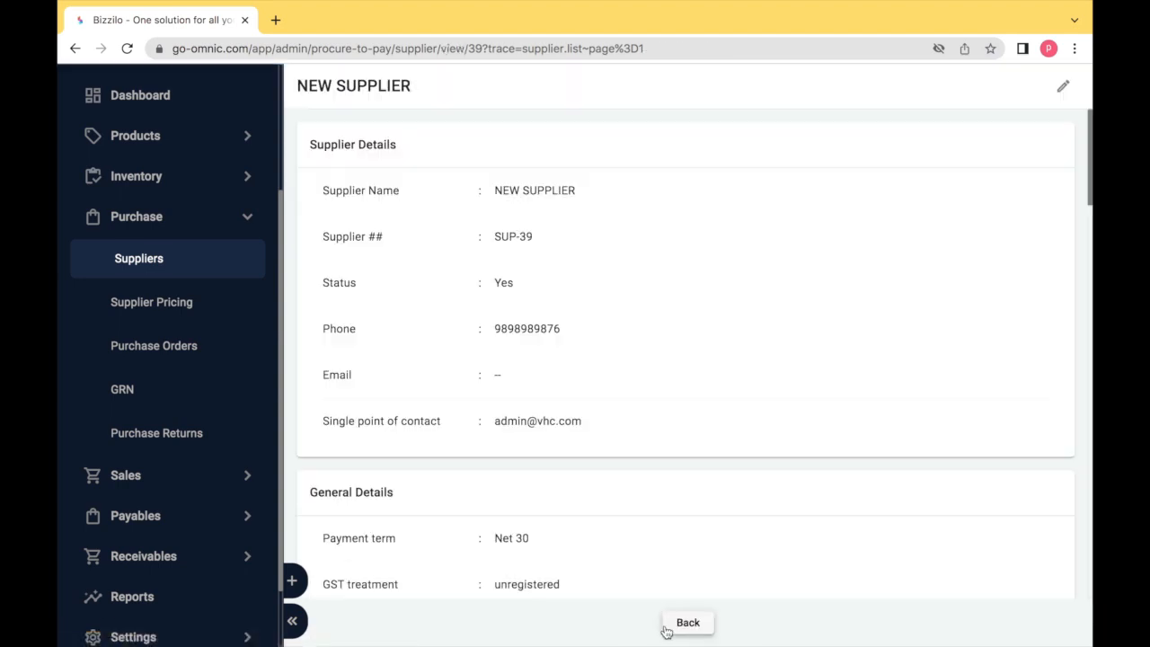
click(678, 627)
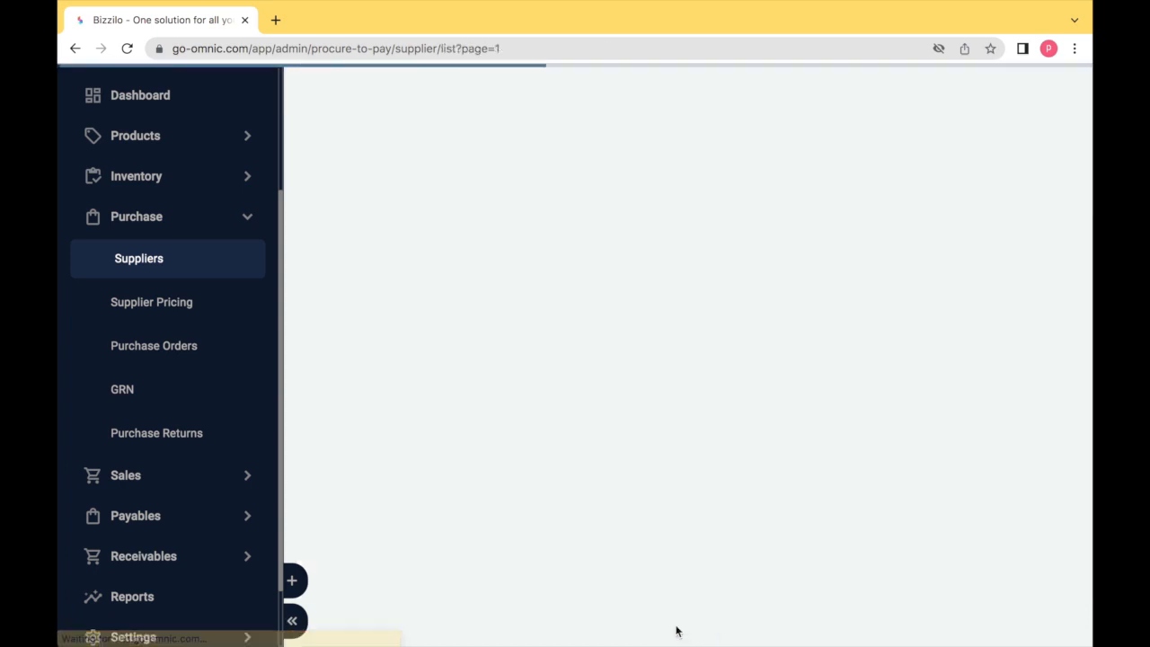